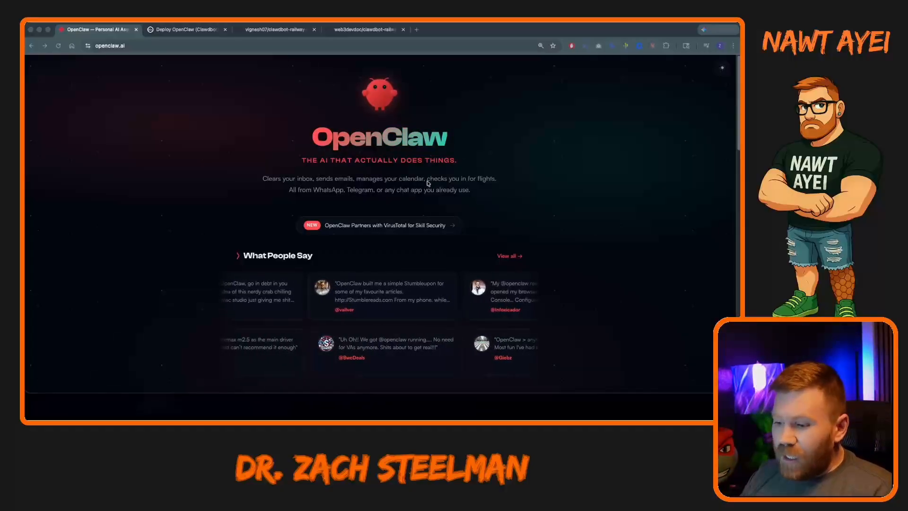
Look through the OpenClaw homepage and open its documentation.
{"action": "scroll", "coordinate": [408, 190], "scroll_direction": "down", "scroll_amount": 20}
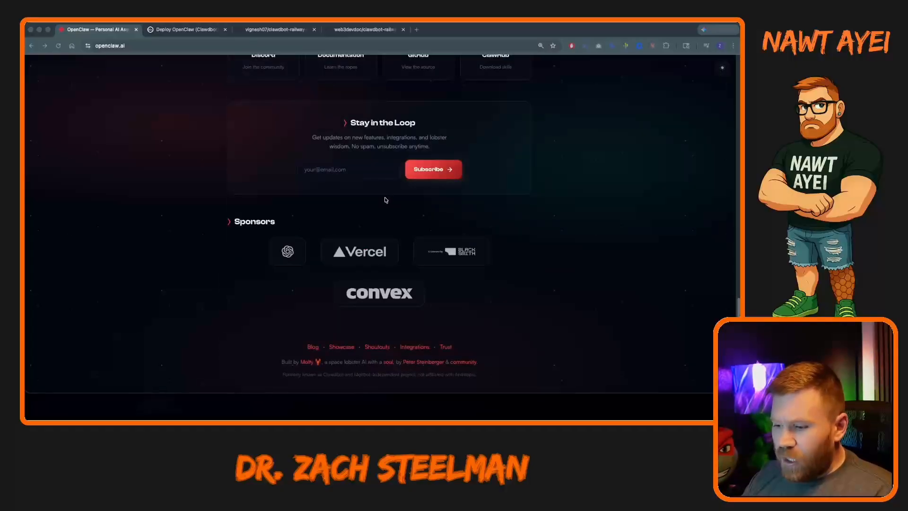
{"action": "scroll", "coordinate": [356, 219], "scroll_direction": "up", "scroll_amount": 6}
{"action": "scroll", "coordinate": [343, 376], "scroll_direction": "down", "scroll_amount": 1}
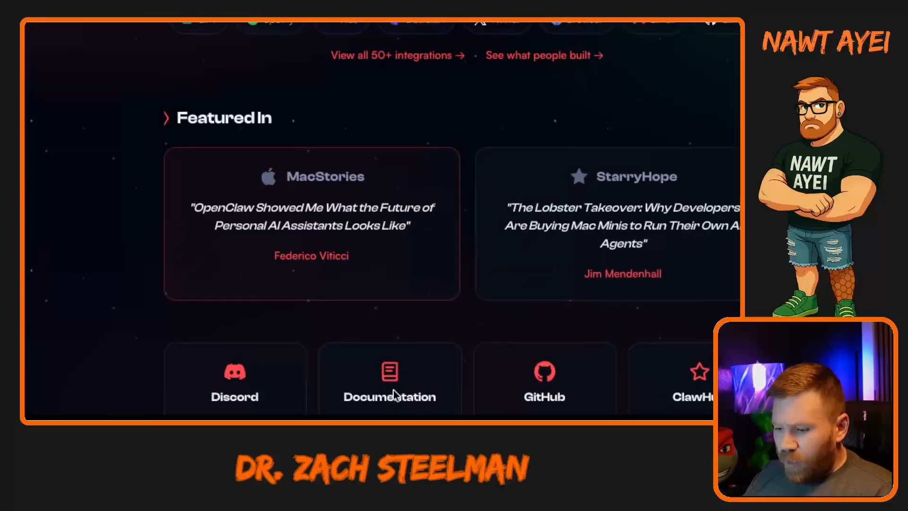
{"action": "left_click", "coordinate": [394, 390]}
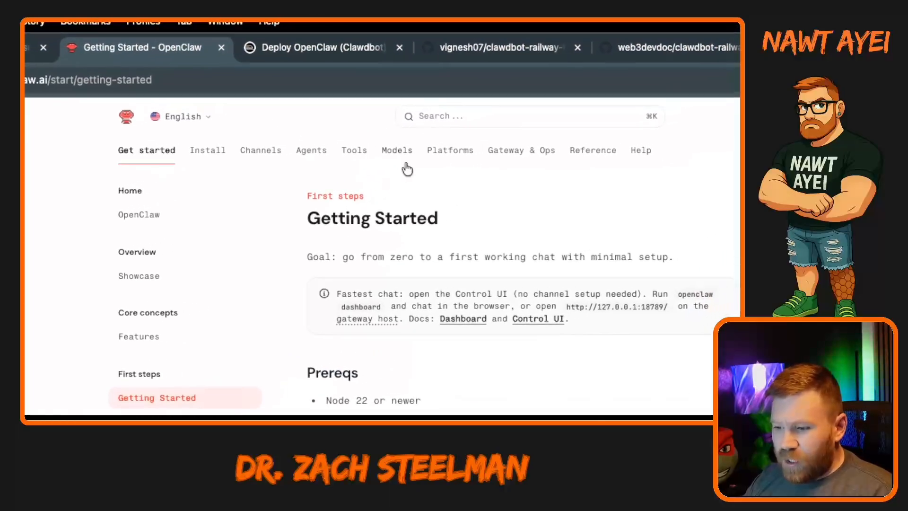
Browse the Platforms, Gateway & Ops, Tools and Get started sections of the documentation.
{"action": "left_click", "coordinate": [436, 152]}
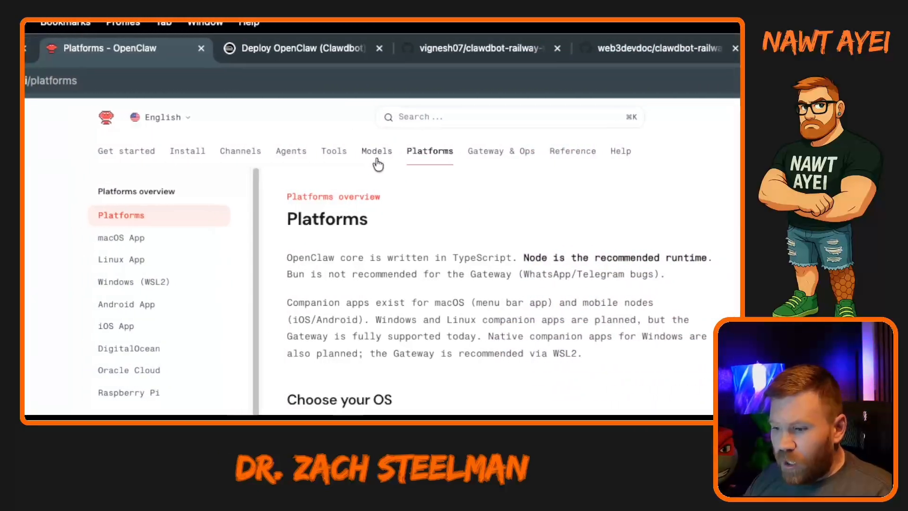
{"action": "left_click", "coordinate": [458, 152]}
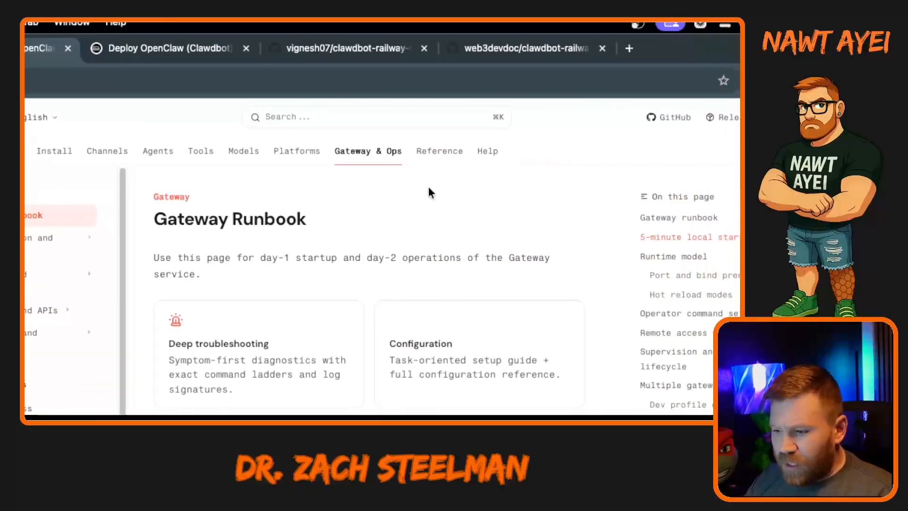
{"action": "left_click", "coordinate": [318, 153]}
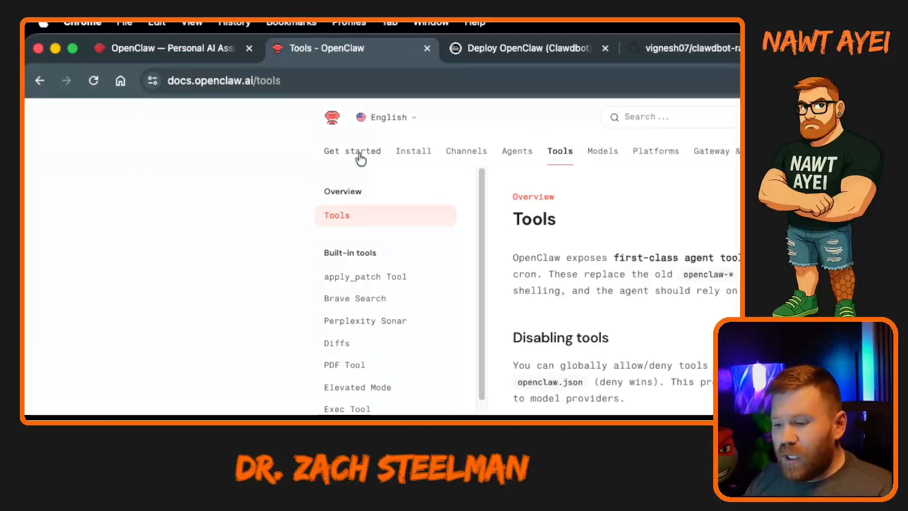
{"action": "left_click", "coordinate": [361, 156]}
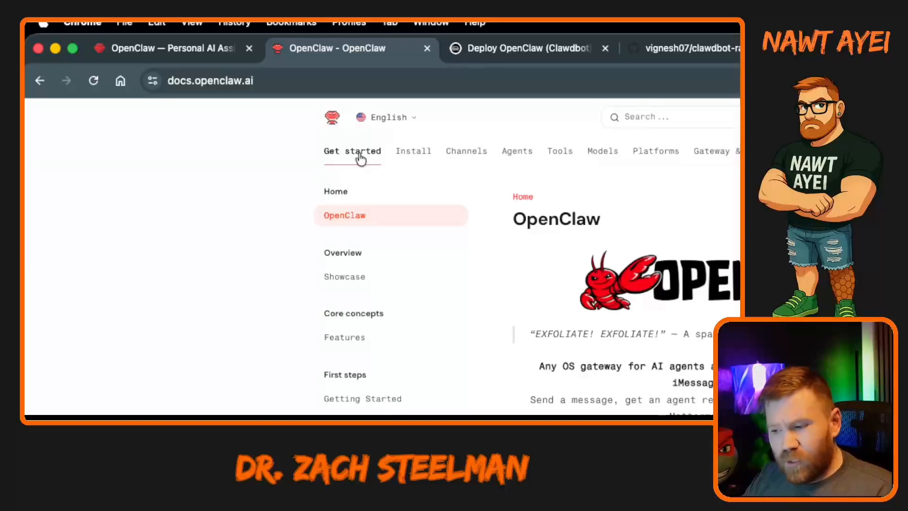
Search the documentation for "rail" and open the Deploy on Railway guide.
{"action": "left_click", "coordinate": [728, 117]}
{"action": "type", "text": "rail"}
{"action": "key", "text": "Return"}
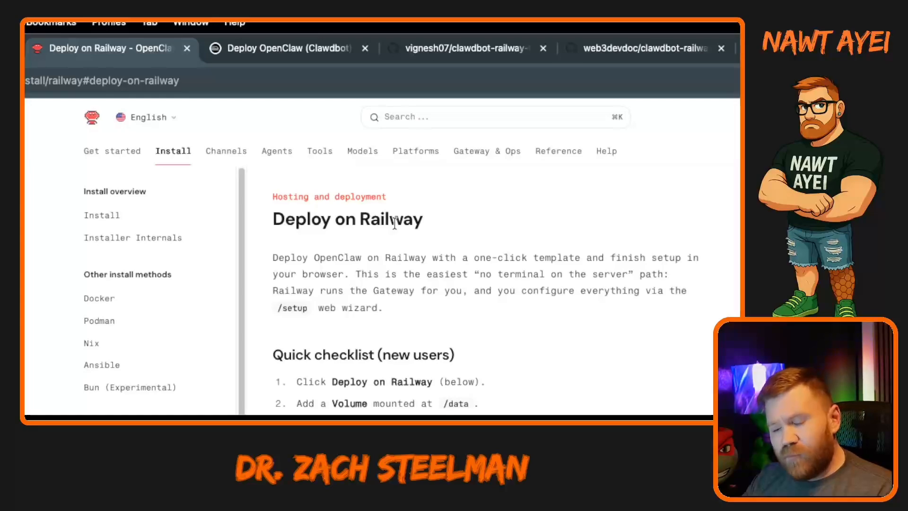
Switch to the OpenClaw (Clawdbot) template page on Railway and review its description, hosting details and service diagram.
{"action": "left_click", "coordinate": [298, 48]}
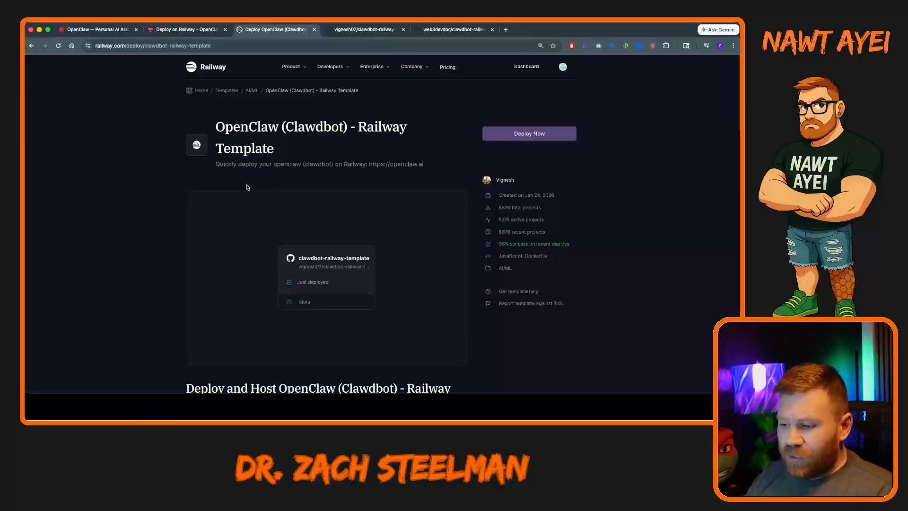
{"action": "scroll", "coordinate": [222, 186], "scroll_direction": "down", "scroll_amount": 1}
{"action": "scroll", "coordinate": [220, 186], "scroll_direction": "down", "scroll_amount": 8}
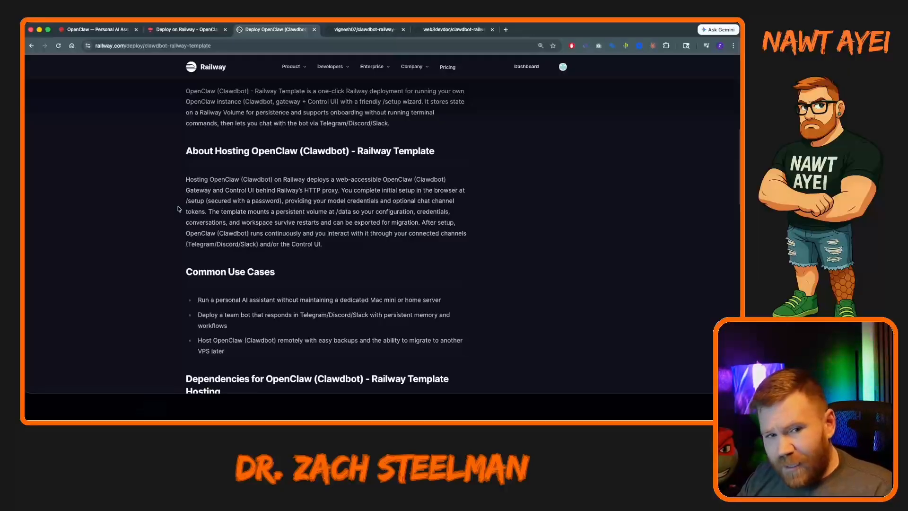
{"action": "scroll", "coordinate": [284, 208], "scroll_direction": "up", "scroll_amount": 10}
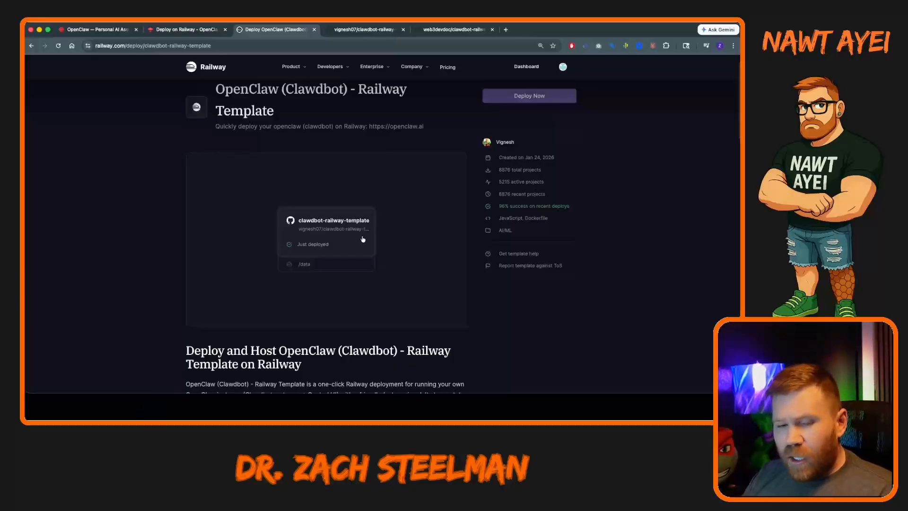
{"action": "scroll", "coordinate": [362, 239], "scroll_direction": "down", "scroll_amount": 3}
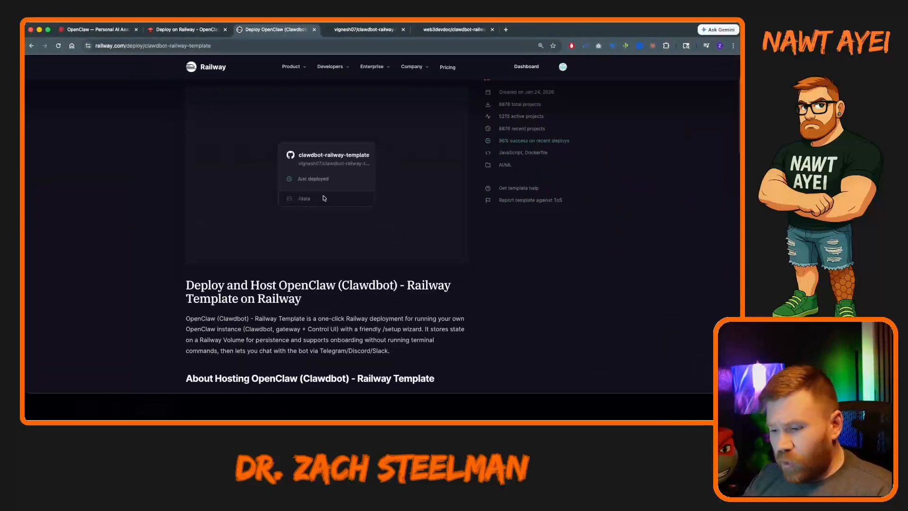
{"action": "scroll", "coordinate": [324, 198], "scroll_direction": "up", "scroll_amount": 3}
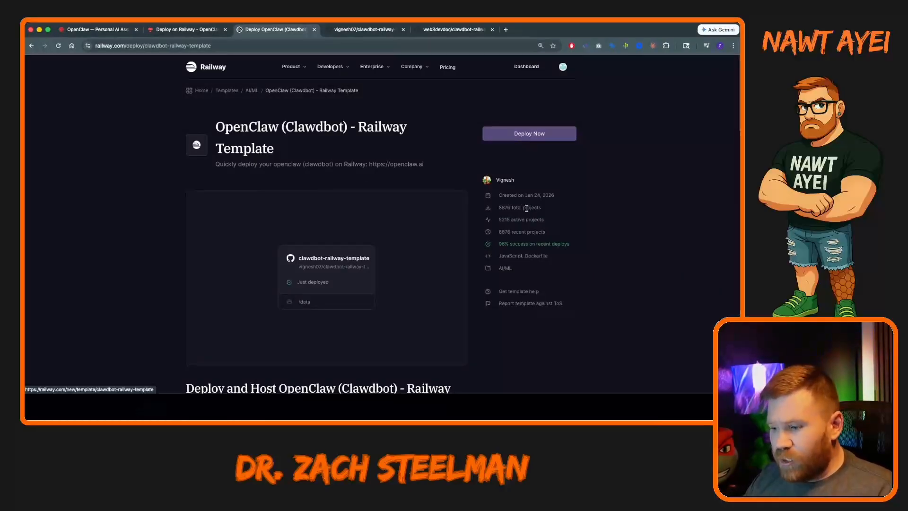
Review the files and README of the template's vignesh07/clawdbot-railway-template repository on GitHub.
{"action": "left_click", "coordinate": [359, 30]}
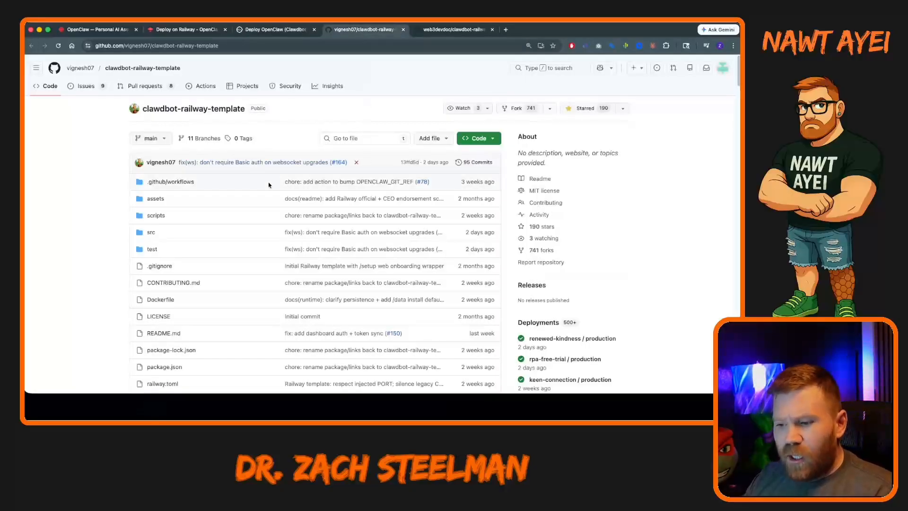
{"action": "scroll", "coordinate": [269, 189], "scroll_direction": "down", "scroll_amount": 1}
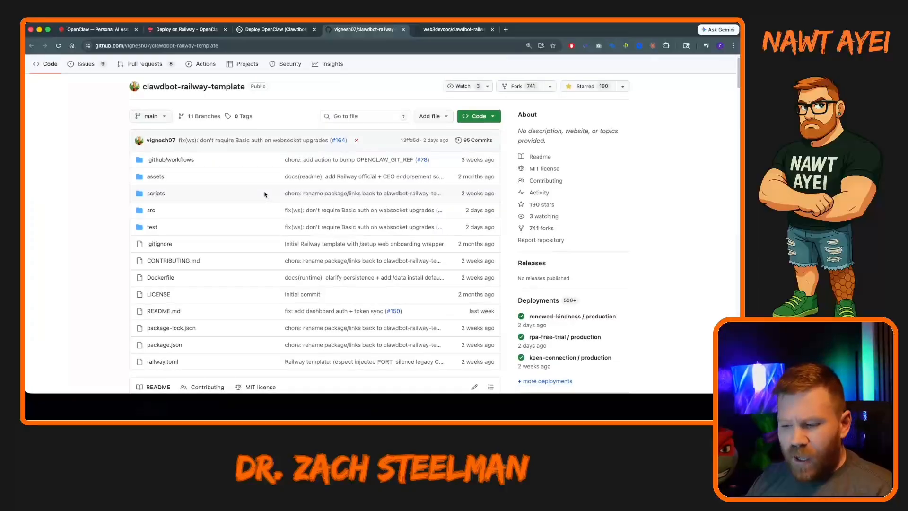
{"action": "scroll", "coordinate": [265, 208], "scroll_direction": "down", "scroll_amount": 5}
{"action": "scroll", "coordinate": [246, 224], "scroll_direction": "down", "scroll_amount": 3}
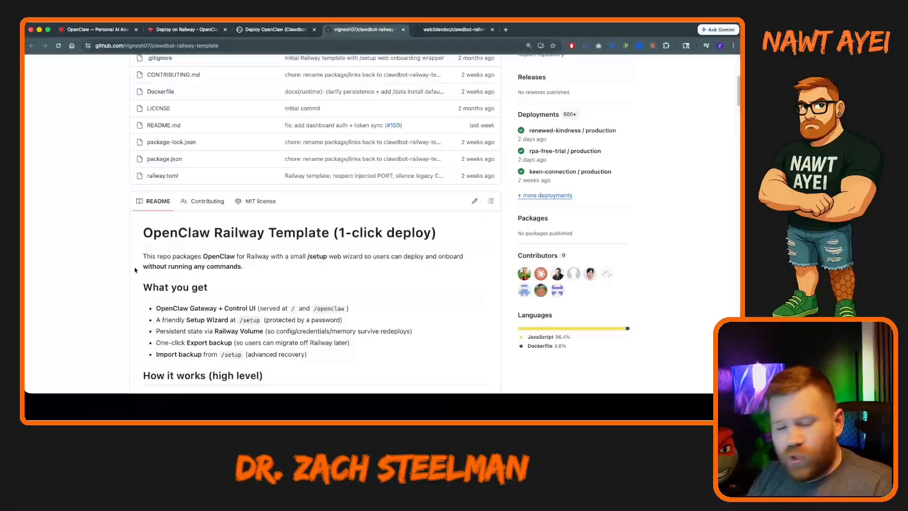
{"action": "scroll", "coordinate": [135, 269], "scroll_direction": "up", "scroll_amount": 5}
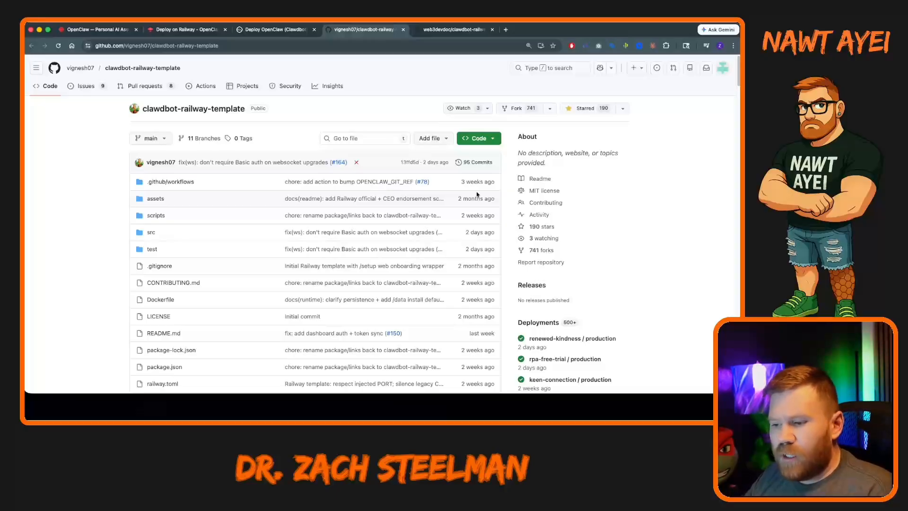
Switch back to Railway and compare the Free, Hobby, Pro and Enterprise pricing plans.
{"action": "left_click", "coordinate": [263, 31]}
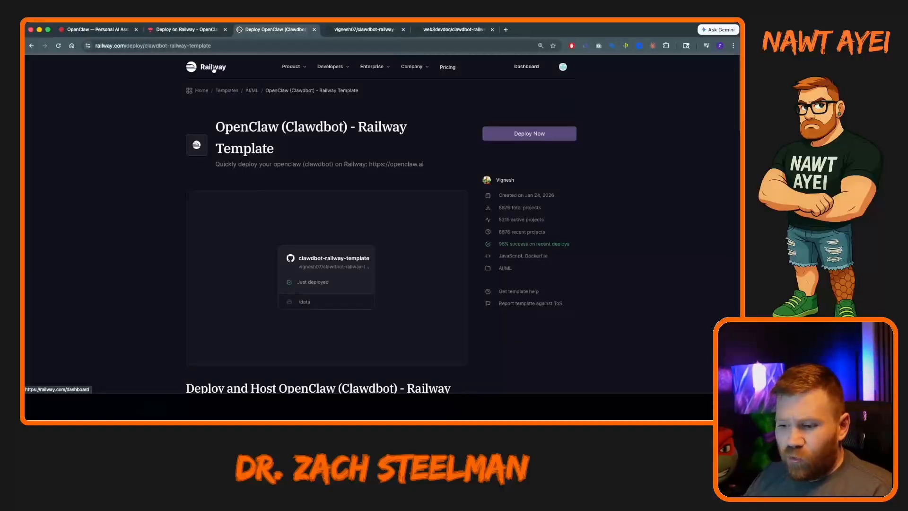
{"action": "left_click", "coordinate": [445, 67]}
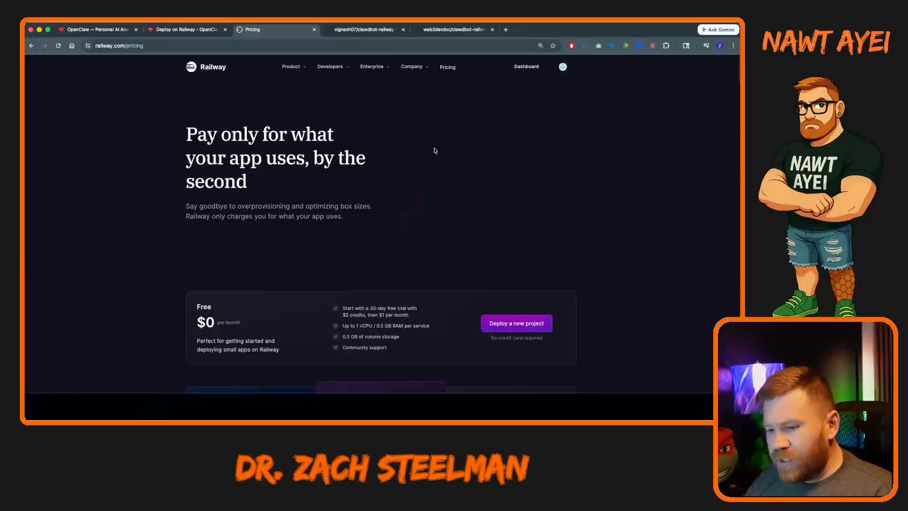
{"action": "scroll", "coordinate": [202, 269], "scroll_direction": "down", "scroll_amount": 3}
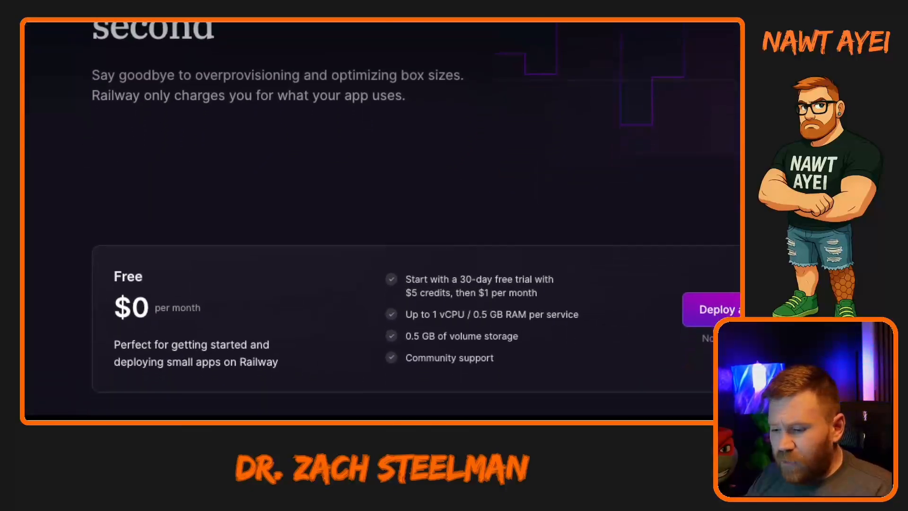
{"action": "scroll", "coordinate": [392, 399], "scroll_direction": "down", "scroll_amount": 5}
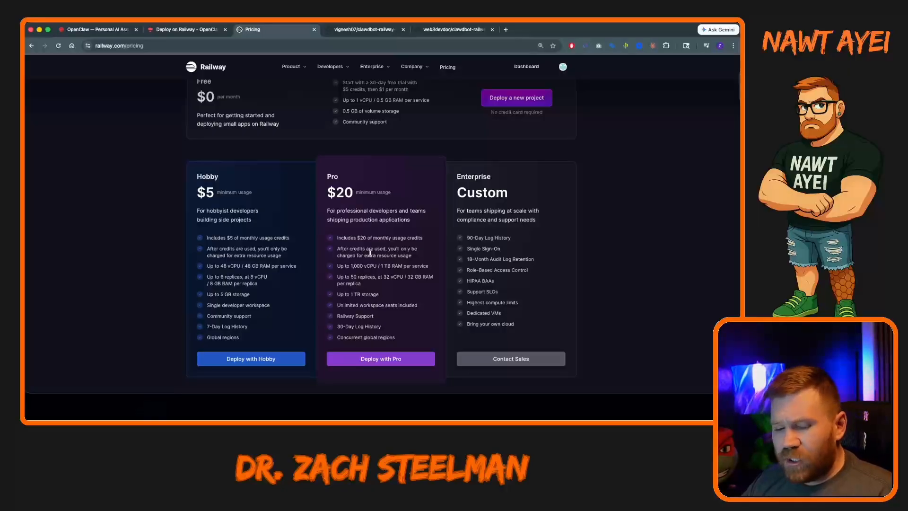
{"action": "scroll", "coordinate": [401, 240], "scroll_direction": "up", "scroll_amount": 5}
Return to the OpenClaw (Clawdbot) template and deploy it to a new project, filling in the required SETUP_PASSWORD variable with the setup password.
{"action": "key", "text": "super+Left"}
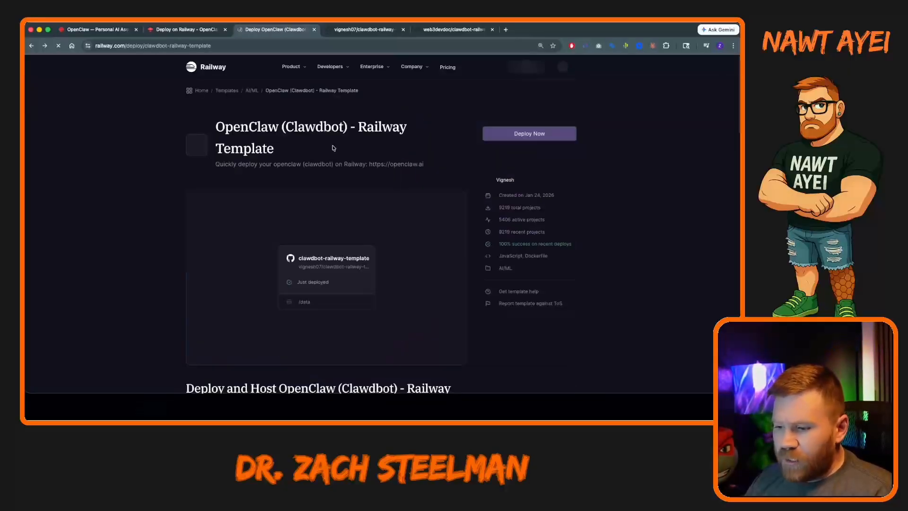
{"action": "left_click", "coordinate": [533, 136]}
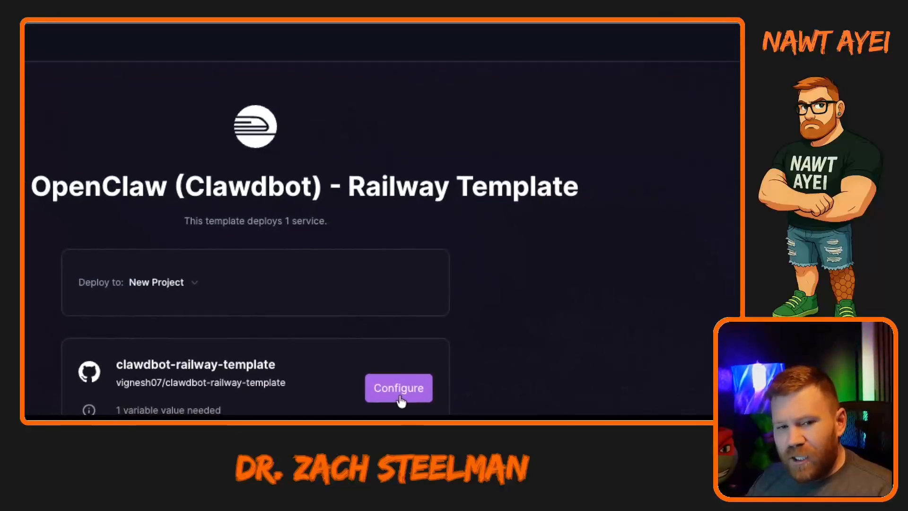
{"action": "left_click", "coordinate": [397, 394]}
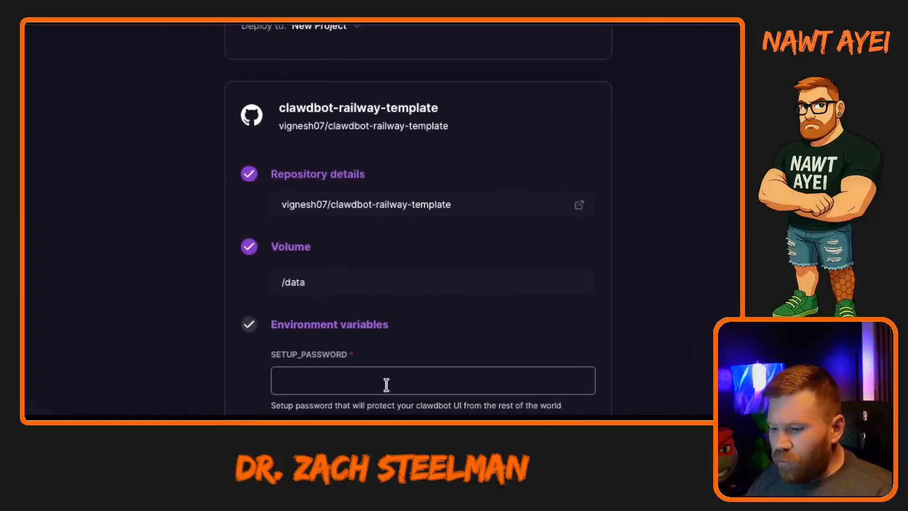
{"action": "left_click", "coordinate": [394, 393]}
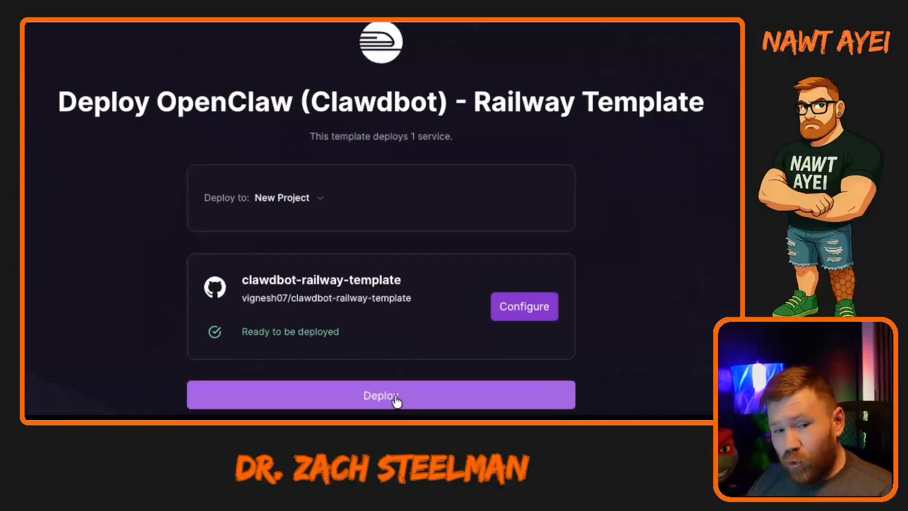
{"action": "left_click", "coordinate": [396, 400]}
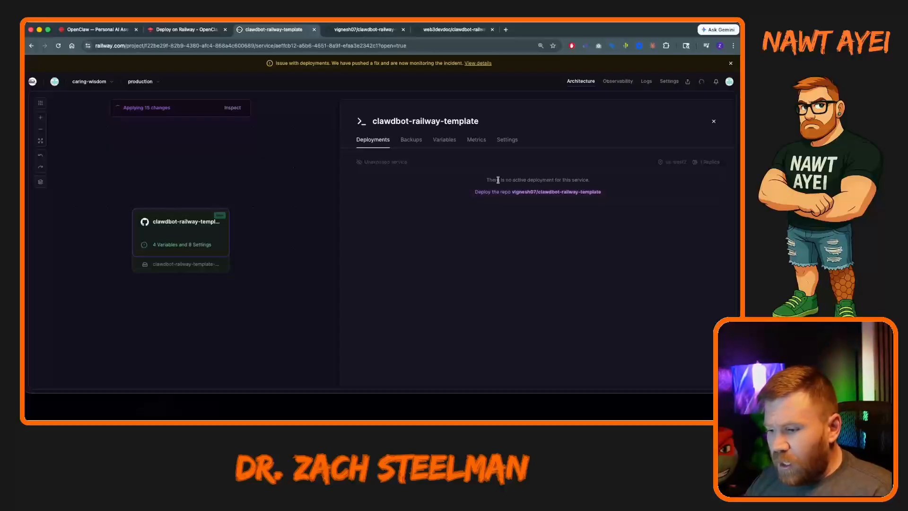
{"action": "left_click", "coordinate": [529, 192]}
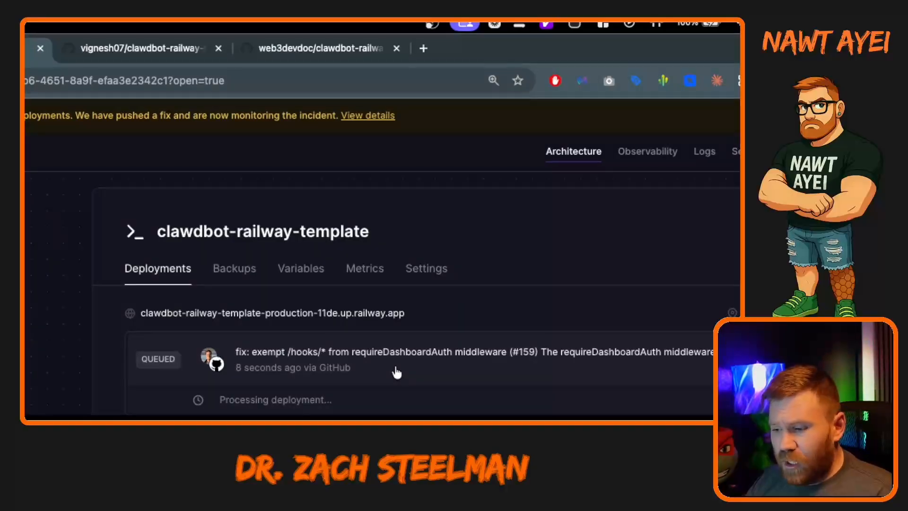
Examine the clawdbot-railway-template service's backups, variables, metrics and settings, including its source repository.
{"action": "left_click", "coordinate": [234, 268]}
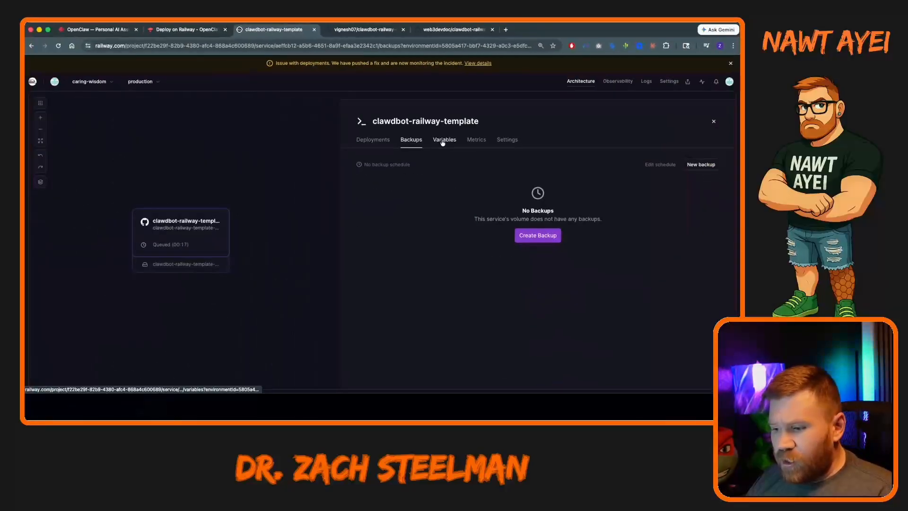
{"action": "left_click", "coordinate": [442, 141]}
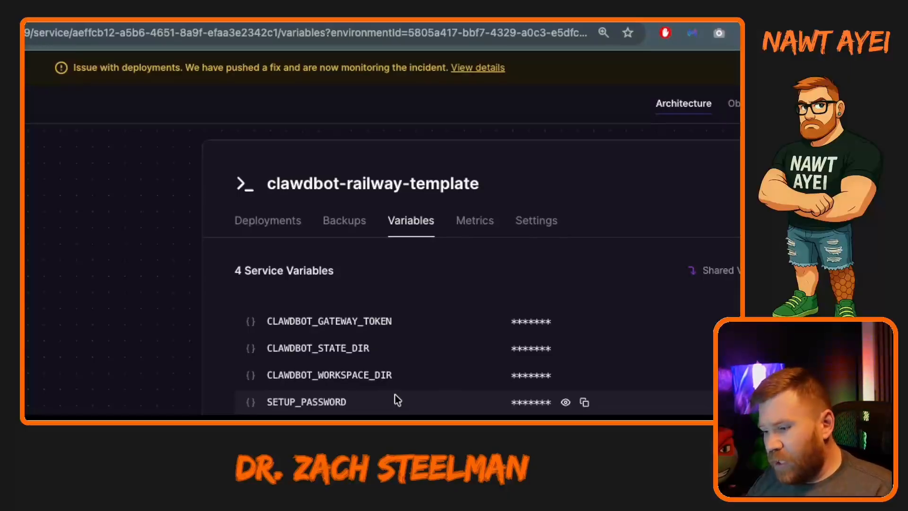
{"action": "left_click", "coordinate": [403, 268]}
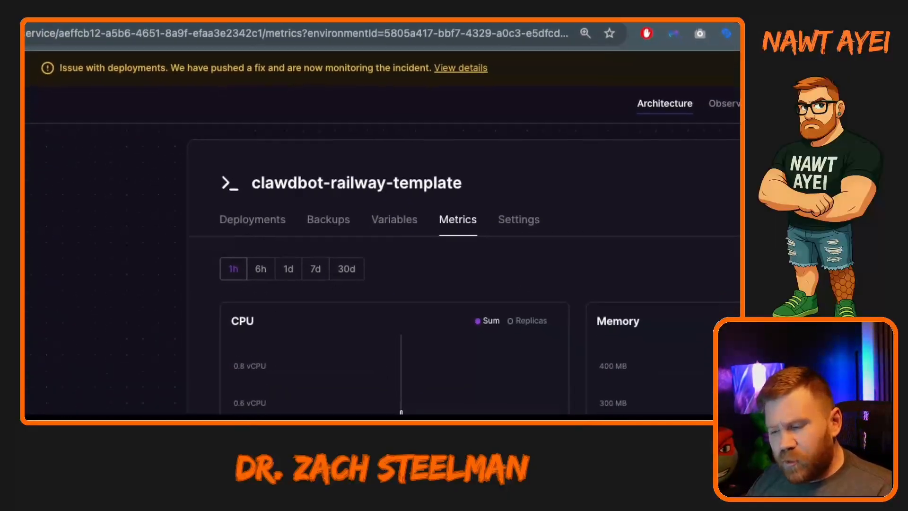
{"action": "scroll", "coordinate": [438, 256], "scroll_direction": "down", "scroll_amount": 1}
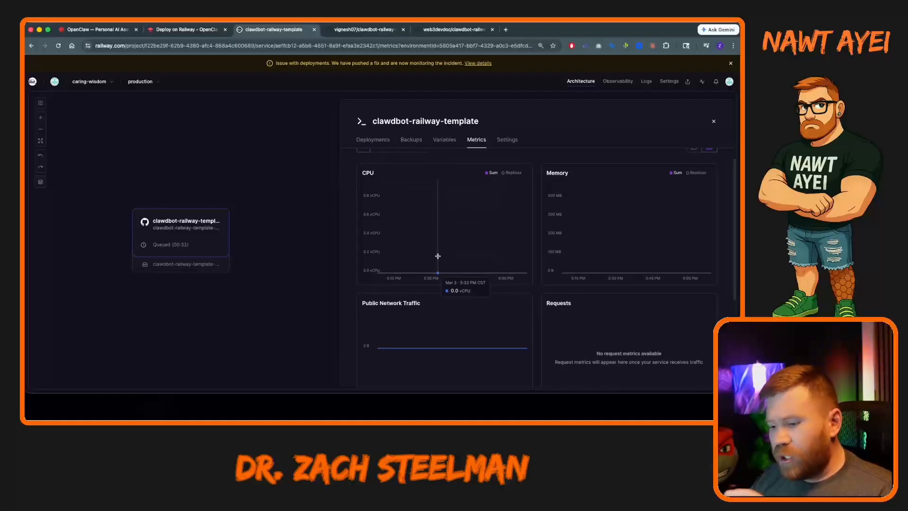
{"action": "scroll", "coordinate": [496, 224], "scroll_direction": "down", "scroll_amount": 4}
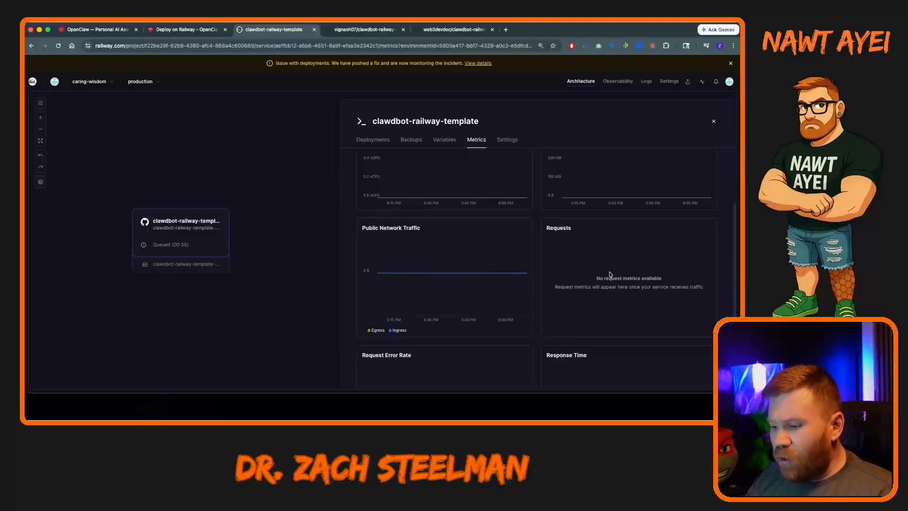
{"action": "scroll", "coordinate": [473, 294], "scroll_direction": "down", "scroll_amount": 4}
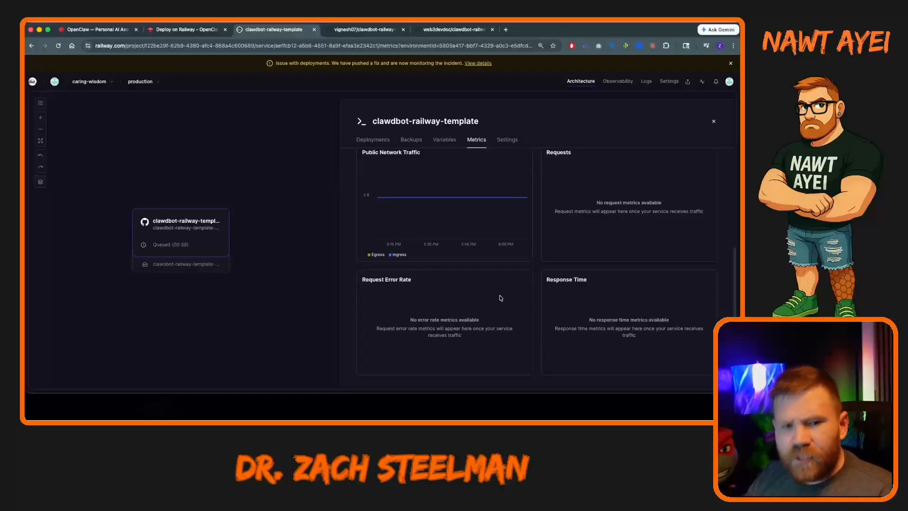
{"action": "scroll", "coordinate": [501, 298], "scroll_direction": "up", "scroll_amount": 5}
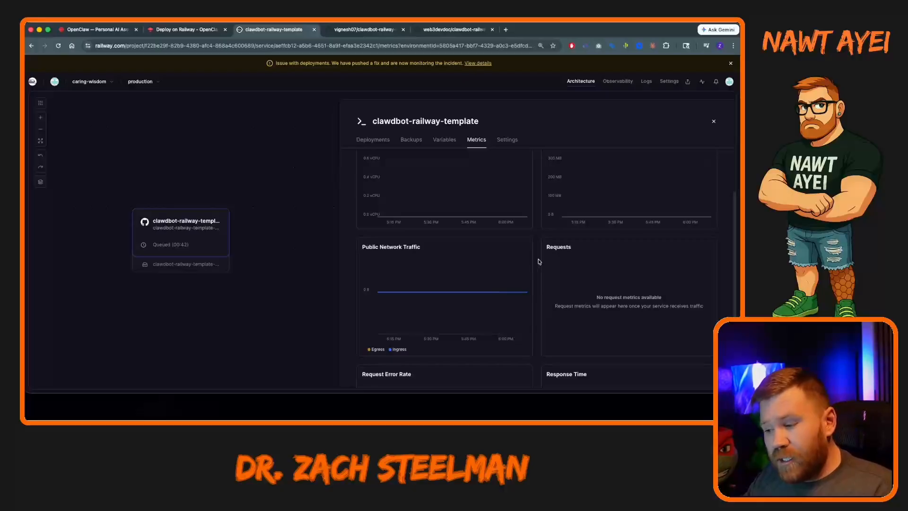
{"action": "left_click", "coordinate": [507, 140]}
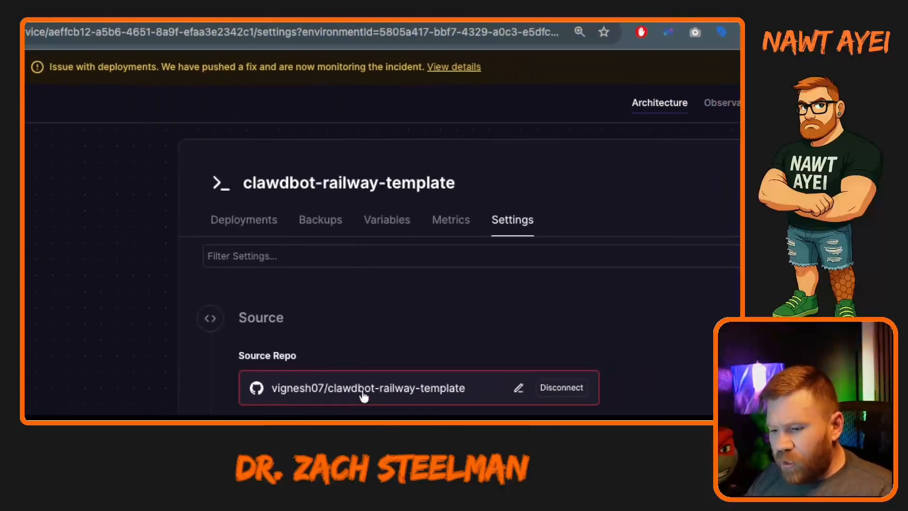
Examine the service's source repo, public and private networking, restart policy and config-as-code settings, and return to its deployments.
{"action": "scroll", "coordinate": [398, 401], "scroll_direction": "down", "scroll_amount": 3}
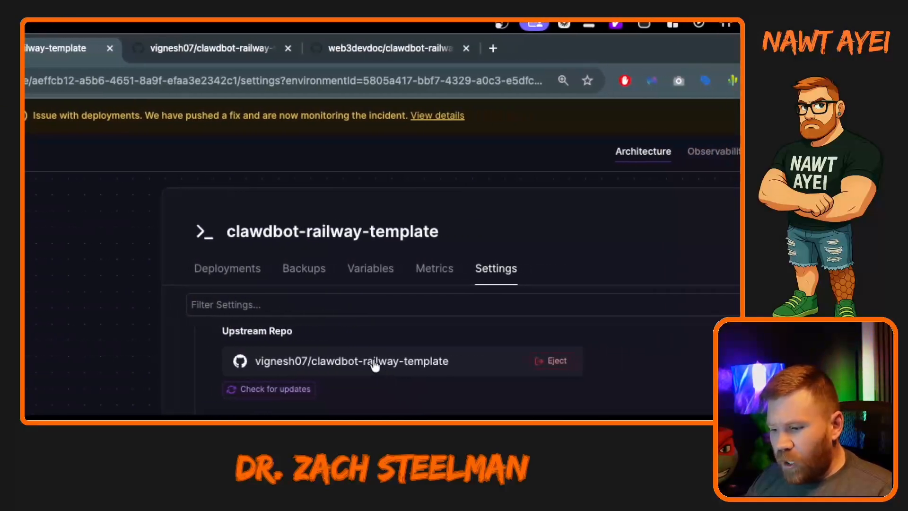
{"action": "scroll", "coordinate": [398, 369], "scroll_direction": "up", "scroll_amount": 2}
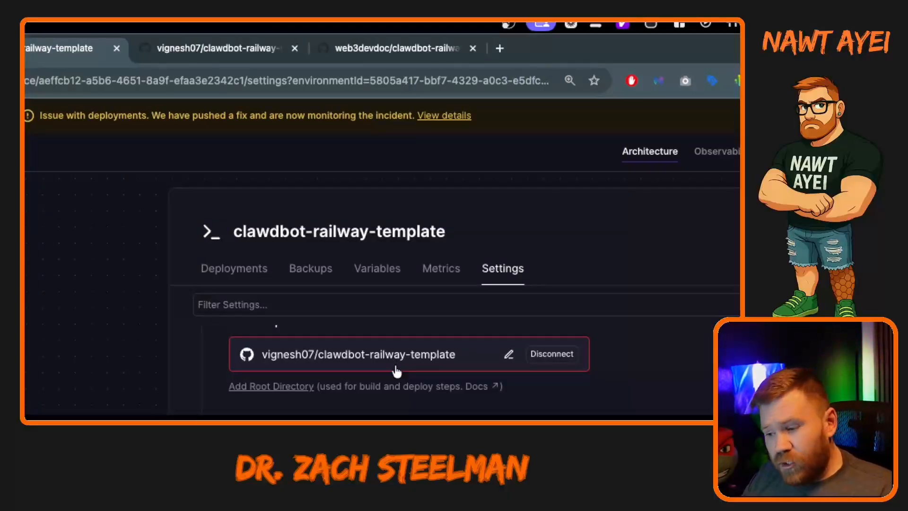
{"action": "scroll", "coordinate": [396, 366], "scroll_direction": "down", "scroll_amount": 1}
{"action": "scroll", "coordinate": [403, 412], "scroll_direction": "down", "scroll_amount": 4}
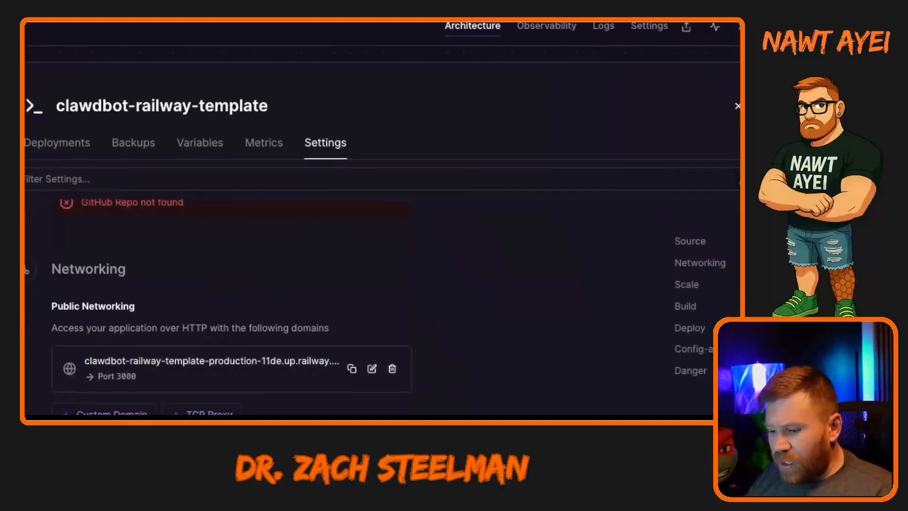
{"action": "scroll", "coordinate": [430, 402], "scroll_direction": "down", "scroll_amount": 1}
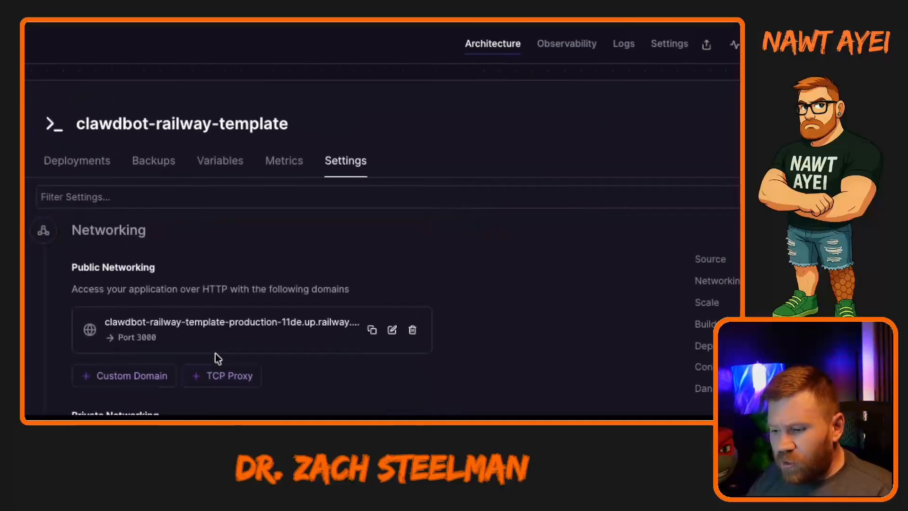
{"action": "scroll", "coordinate": [476, 400], "scroll_direction": "down", "scroll_amount": 1}
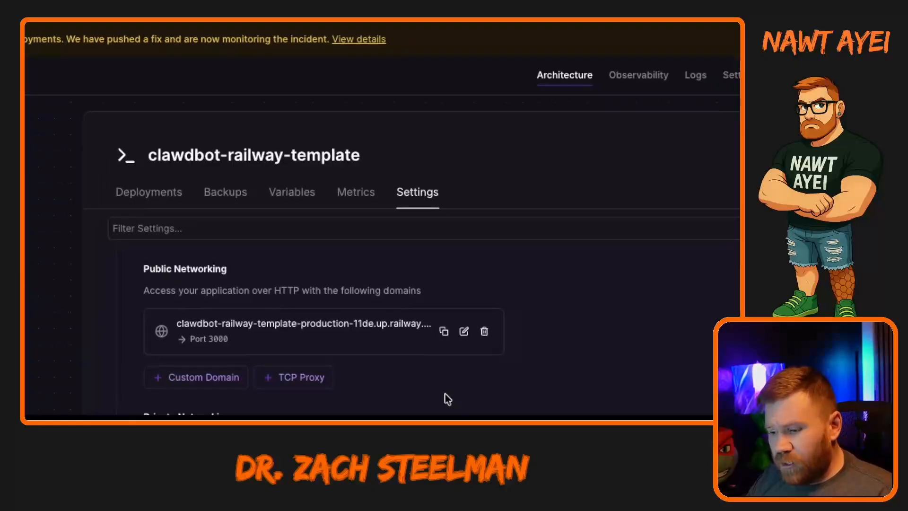
{"action": "scroll", "coordinate": [426, 395], "scroll_direction": "down", "scroll_amount": 2}
{"action": "scroll", "coordinate": [310, 411], "scroll_direction": "down", "scroll_amount": 2}
{"action": "scroll", "coordinate": [371, 400], "scroll_direction": "up", "scroll_amount": 2}
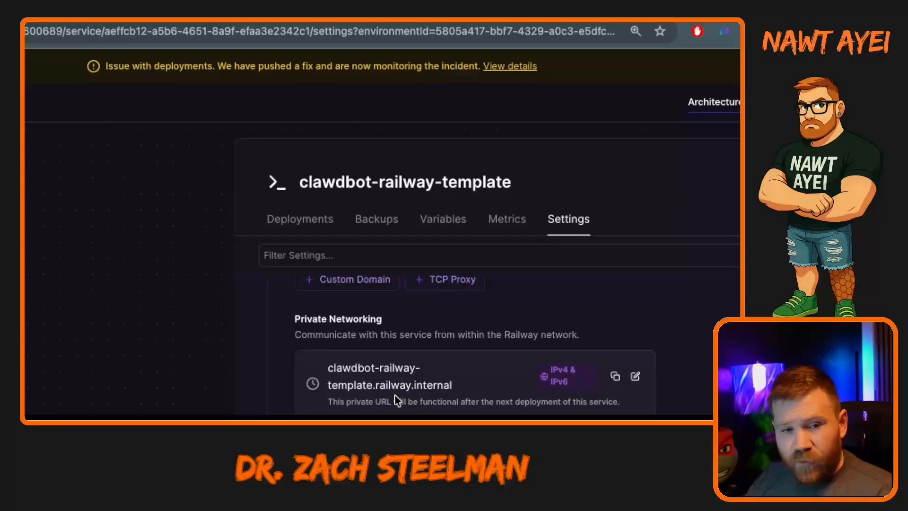
{"action": "scroll", "coordinate": [395, 400], "scroll_direction": "down", "scroll_amount": 6}
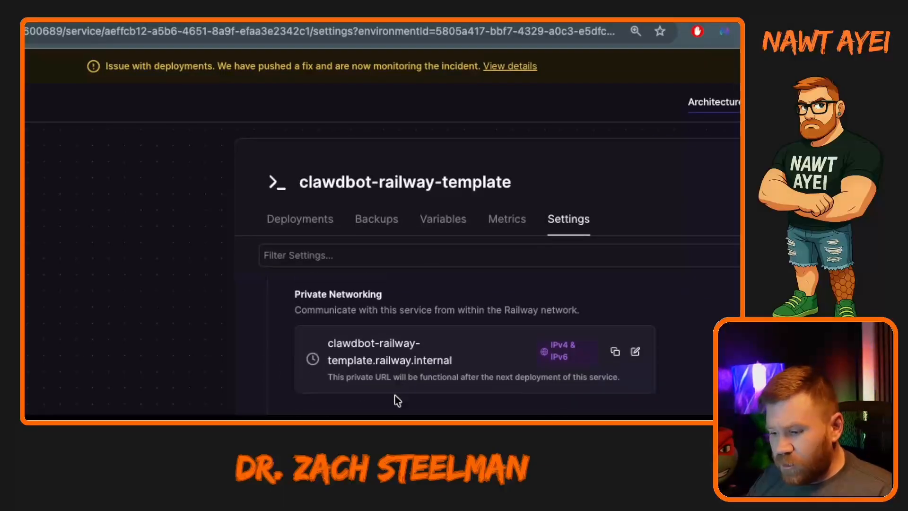
{"action": "scroll", "coordinate": [403, 402], "scroll_direction": "down", "scroll_amount": 10}
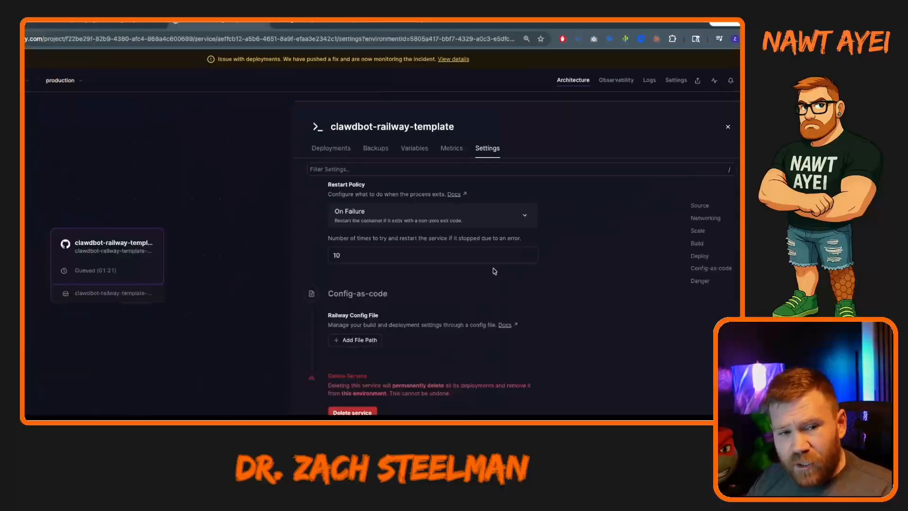
{"action": "scroll", "coordinate": [467, 289], "scroll_direction": "up", "scroll_amount": 3}
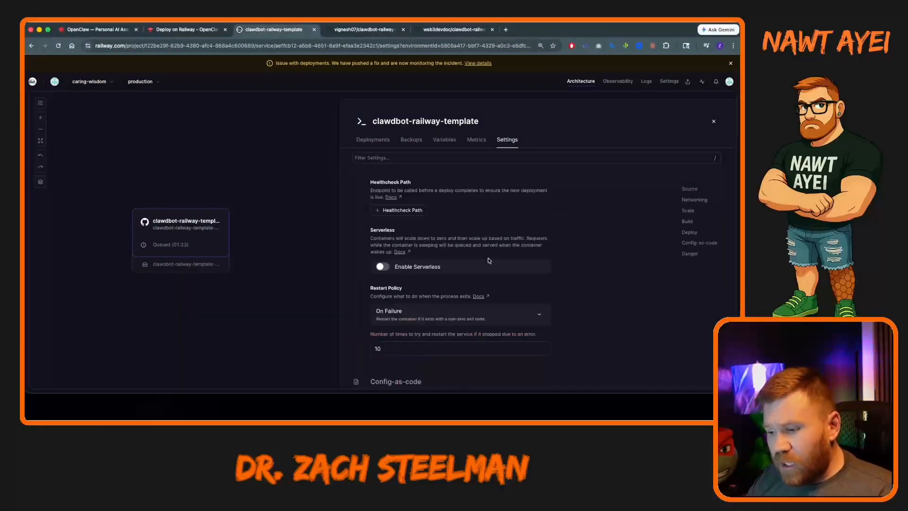
{"action": "scroll", "coordinate": [489, 260], "scroll_direction": "up", "scroll_amount": 10}
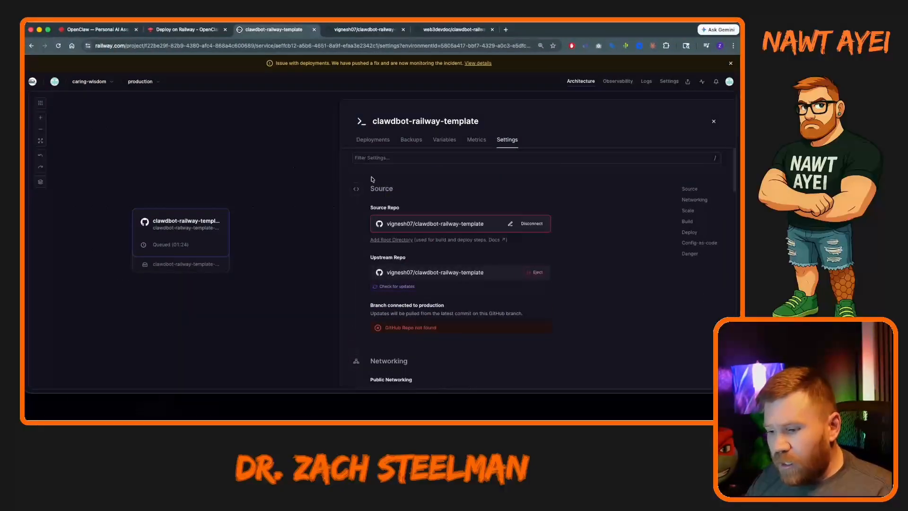
{"action": "left_click", "coordinate": [373, 140]}
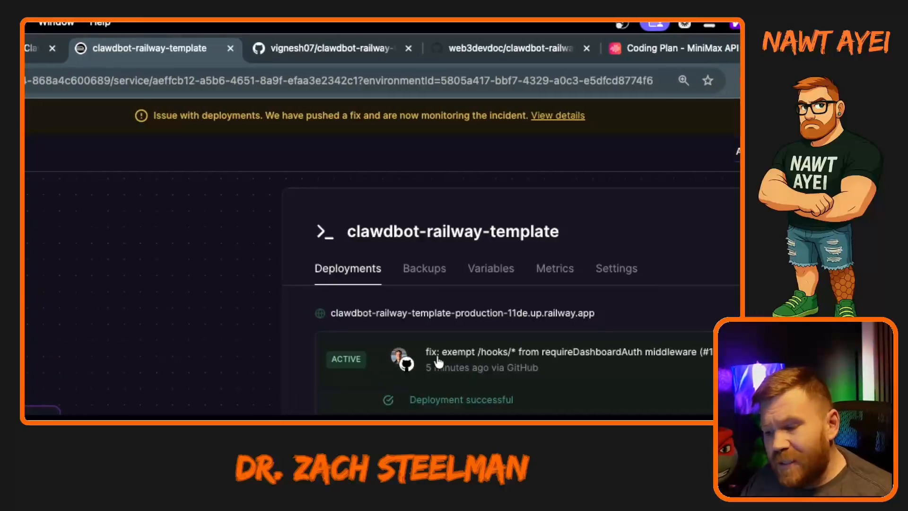
Inspect the public domain's name and target port in the service's networking settings, closing its editor without changes.
{"action": "left_click", "coordinate": [624, 269]}
{"action": "scroll", "coordinate": [421, 407], "scroll_direction": "down", "scroll_amount": 5}
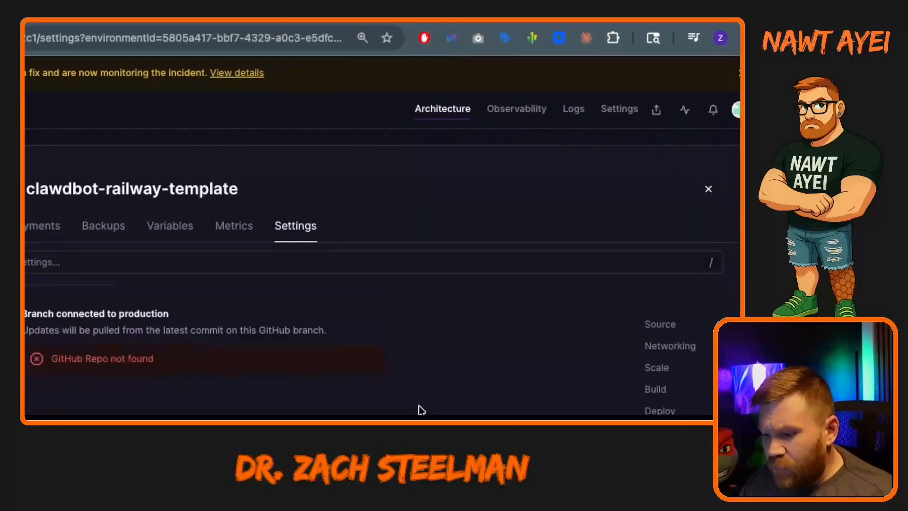
{"action": "scroll", "coordinate": [384, 400], "scroll_direction": "down", "scroll_amount": 1}
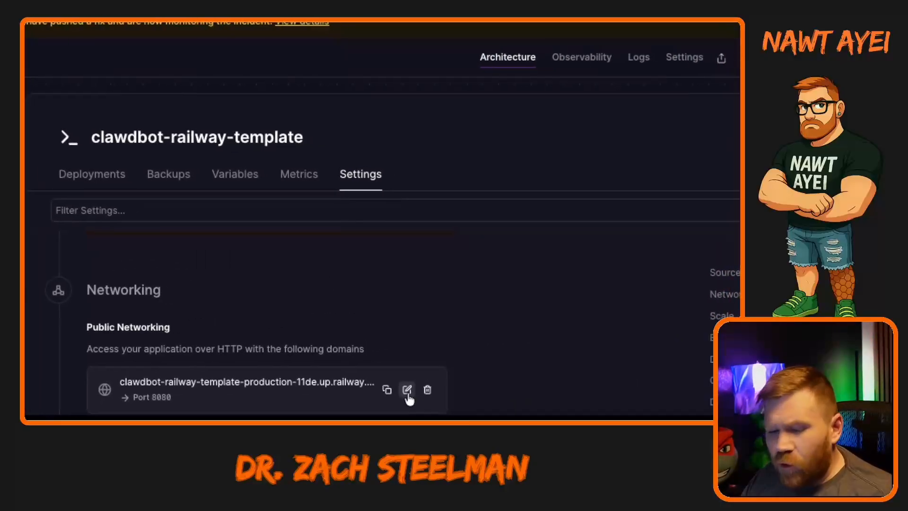
{"action": "left_click", "coordinate": [408, 390]}
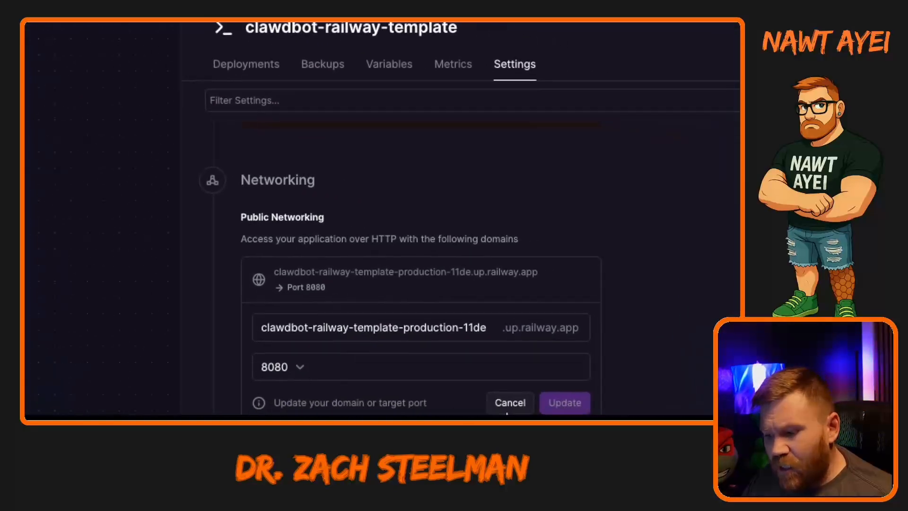
{"action": "left_click", "coordinate": [518, 404]}
{"action": "scroll", "coordinate": [421, 374], "scroll_direction": "up", "scroll_amount": 5}
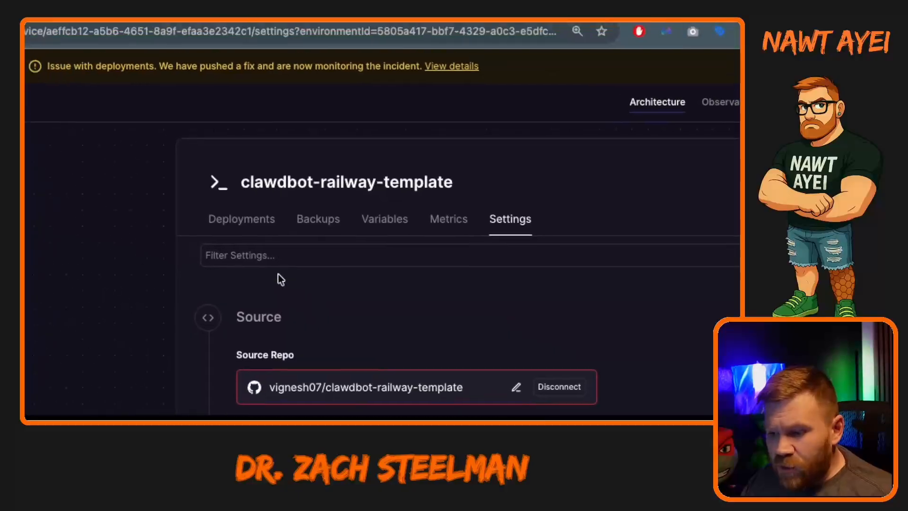
Open the deployed service's public URL and review the OpenClaw Setup status, debug console commands and config editor.
{"action": "left_click", "coordinate": [232, 215]}
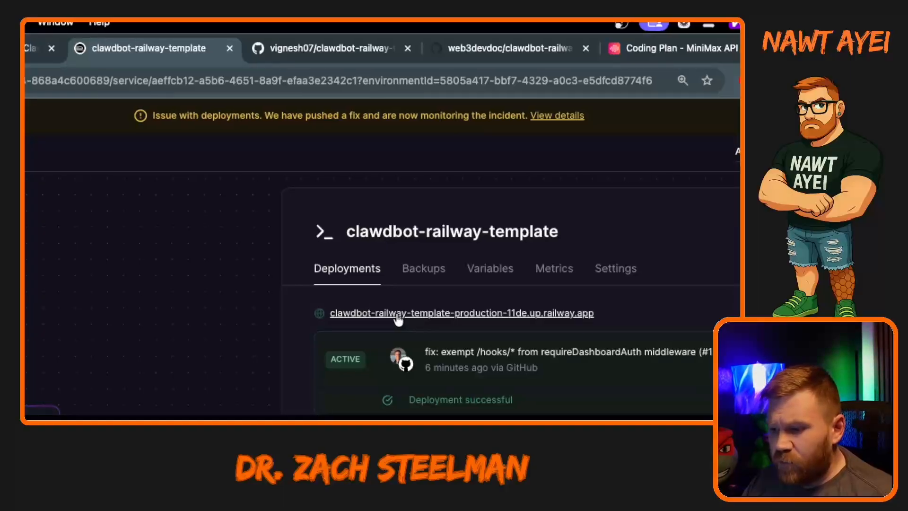
{"action": "left_click", "coordinate": [396, 313]}
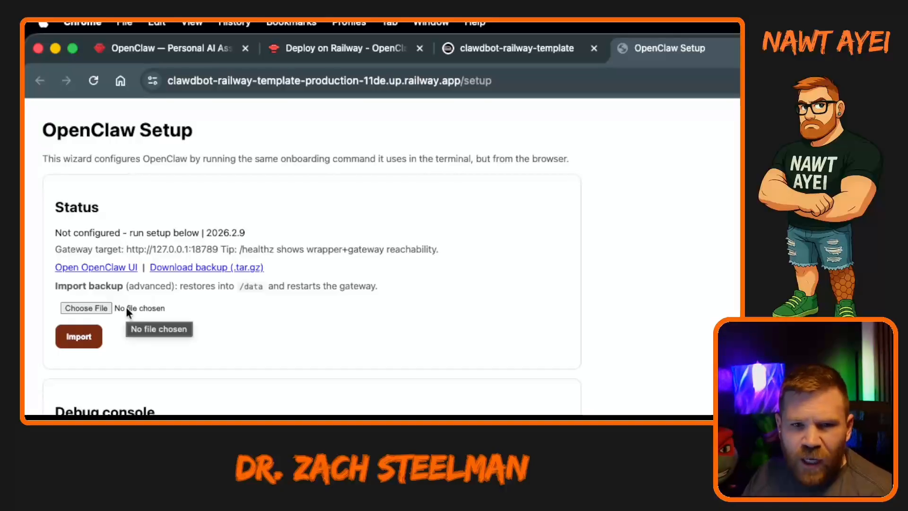
{"action": "scroll", "coordinate": [280, 404], "scroll_direction": "down", "scroll_amount": 3}
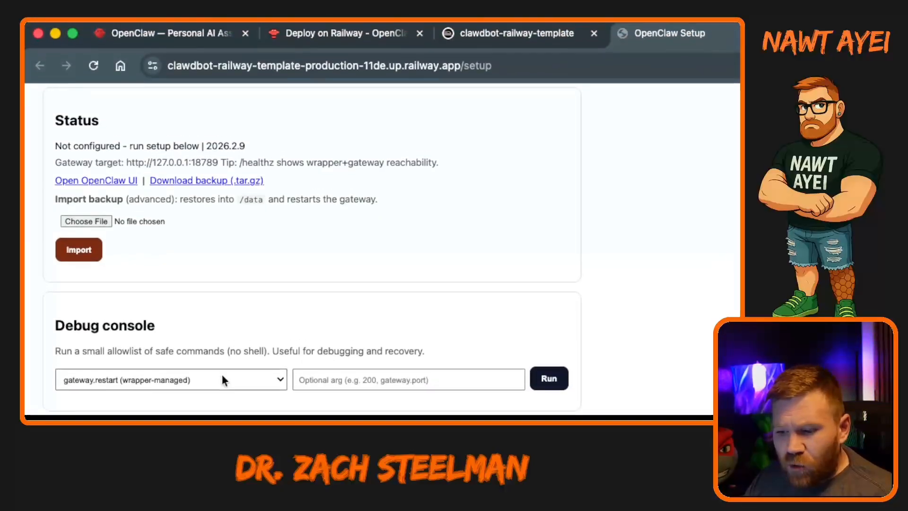
{"action": "left_click", "coordinate": [272, 377]}
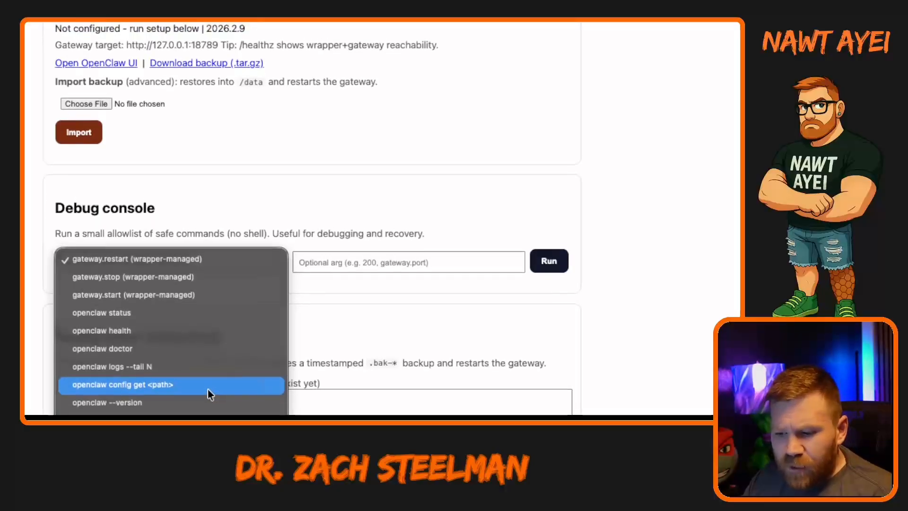
{"action": "left_click", "coordinate": [570, 369]}
{"action": "scroll", "coordinate": [603, 372], "scroll_direction": "down", "scroll_amount": 4}
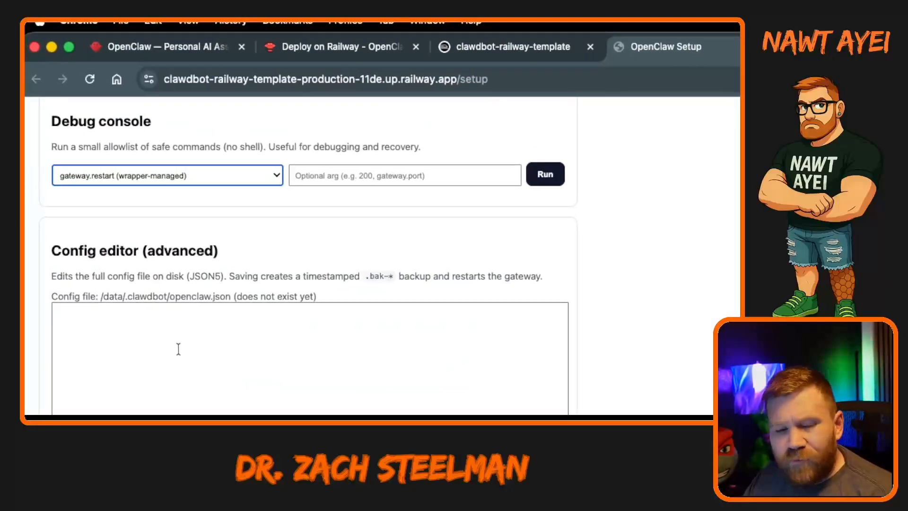
{"action": "scroll", "coordinate": [185, 383], "scroll_direction": "down", "scroll_amount": 3}
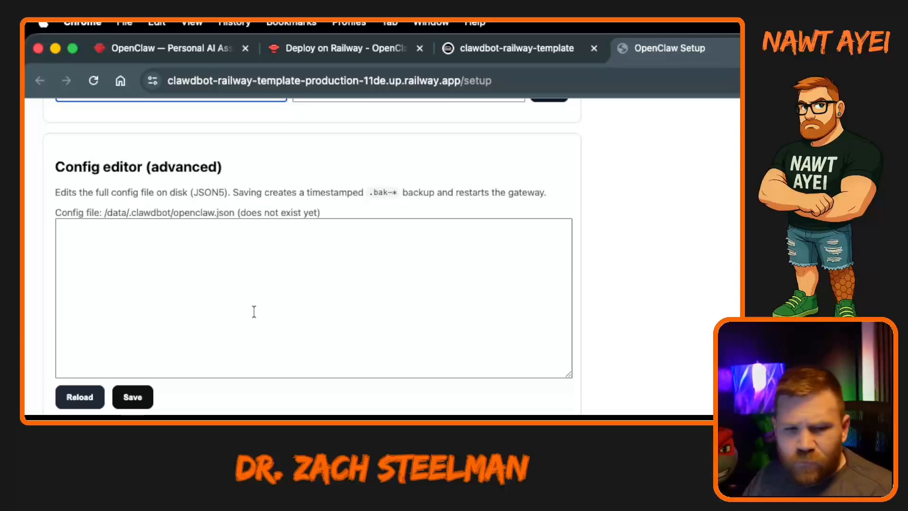
Set the model/auth provider group to MiniMax - M2.1 (recommended).
{"action": "scroll", "coordinate": [279, 400], "scroll_direction": "down", "scroll_amount": 3}
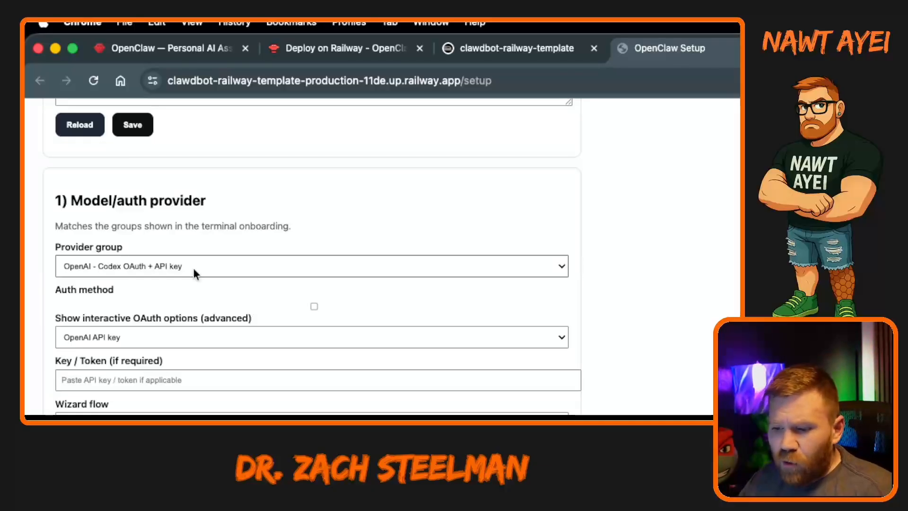
{"action": "left_click", "coordinate": [194, 268]}
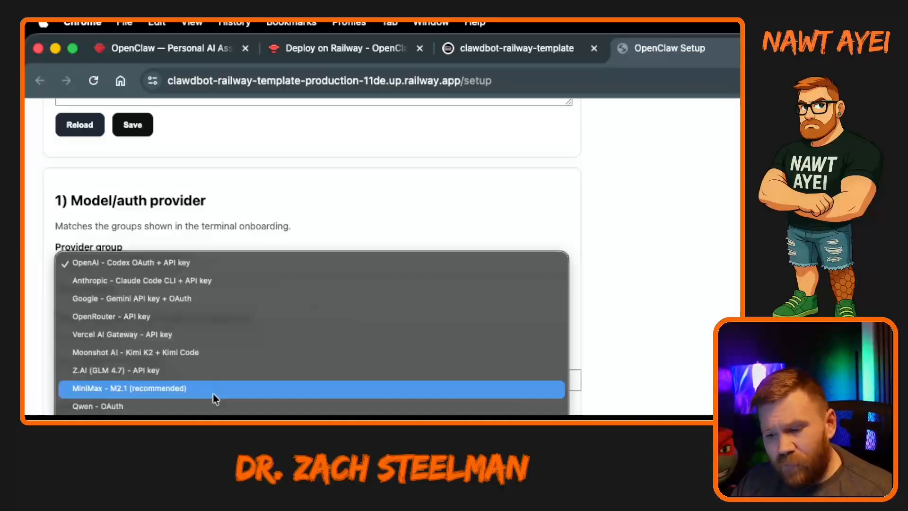
{"action": "left_click", "coordinate": [134, 391]}
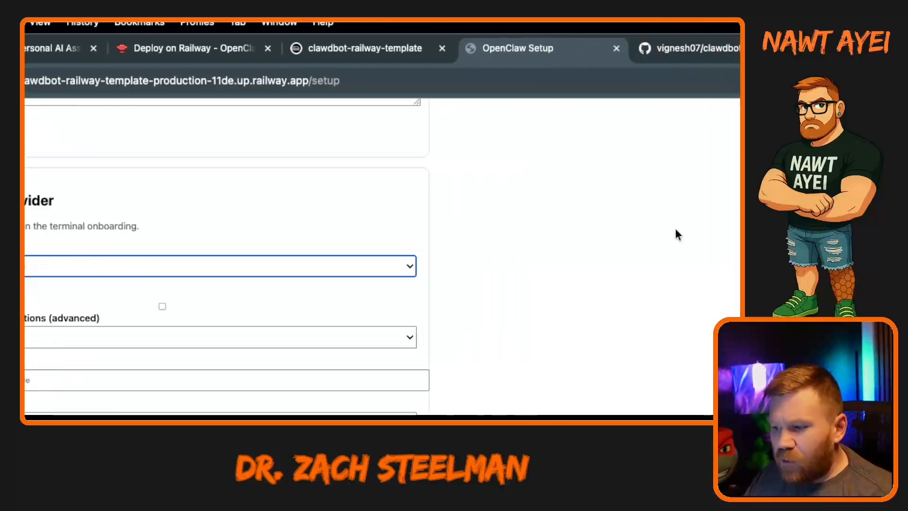
Switch to the MiniMax platform's Coding Plan page and compare the monthly subscription plans.
{"action": "left_click", "coordinate": [617, 30]}
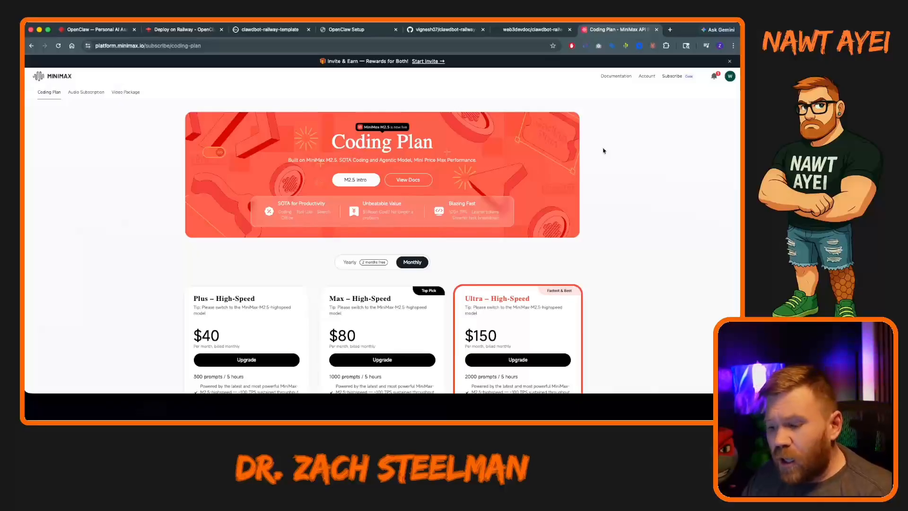
{"action": "scroll", "coordinate": [604, 150], "scroll_direction": "down", "scroll_amount": 9}
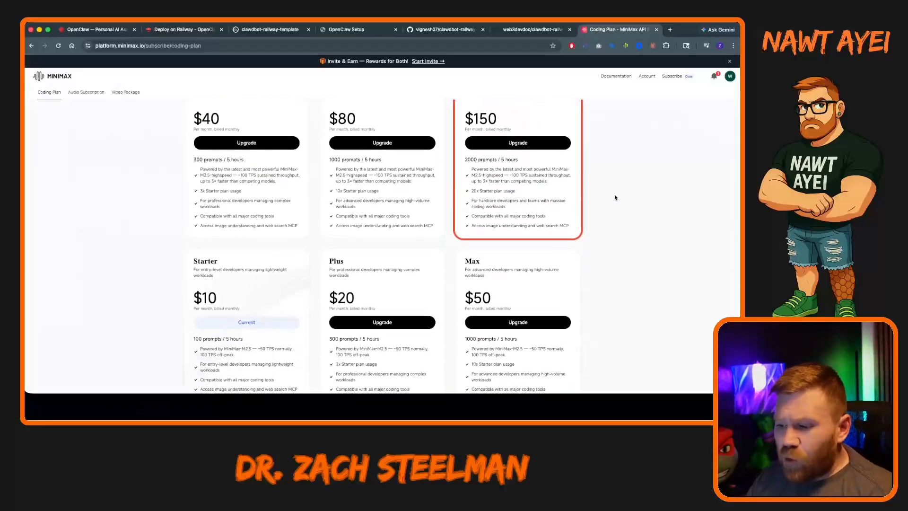
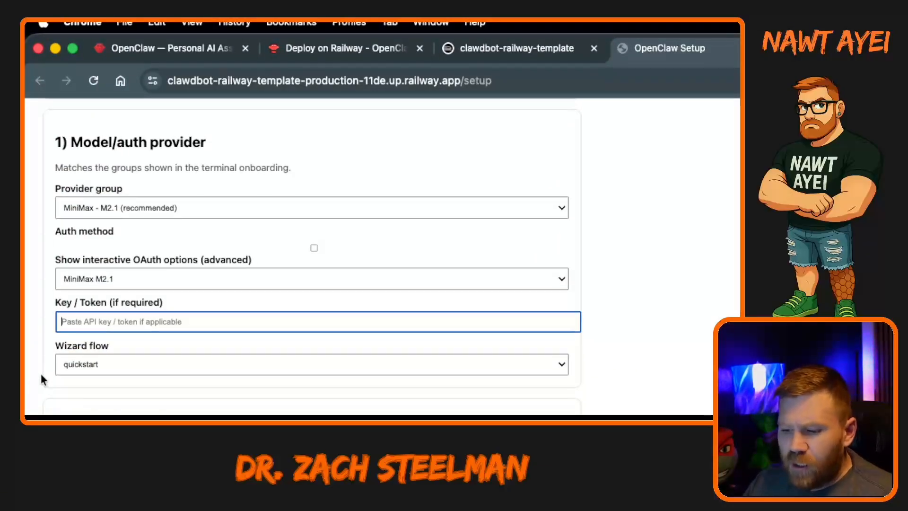
Review the setup wizard's optional Telegram, Discord and Slack channel fields and the custom OpenAI-compatible provider section.
{"action": "scroll", "coordinate": [40, 368], "scroll_direction": "down", "scroll_amount": 3}
{"action": "scroll", "coordinate": [42, 379], "scroll_direction": "down", "scroll_amount": 1}
{"action": "scroll", "coordinate": [42, 378], "scroll_direction": "up", "scroll_amount": 3}
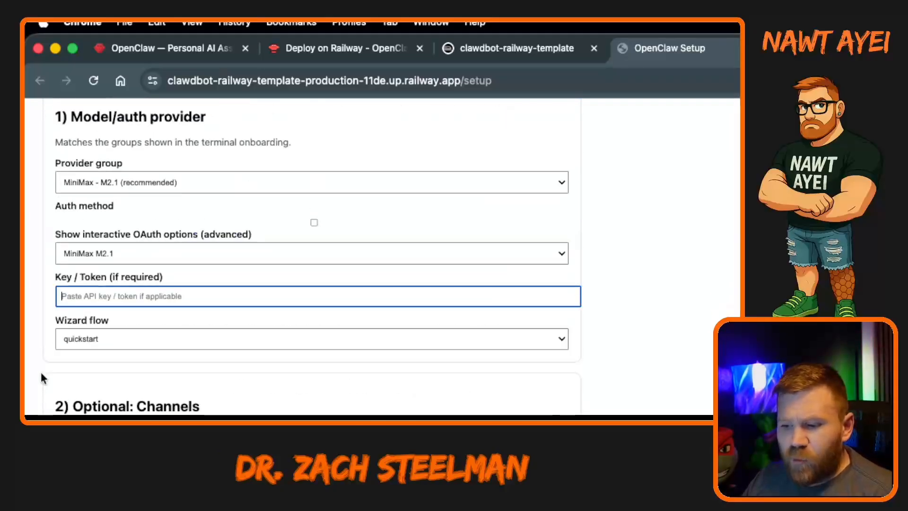
{"action": "scroll", "coordinate": [42, 378], "scroll_direction": "down", "scroll_amount": 3}
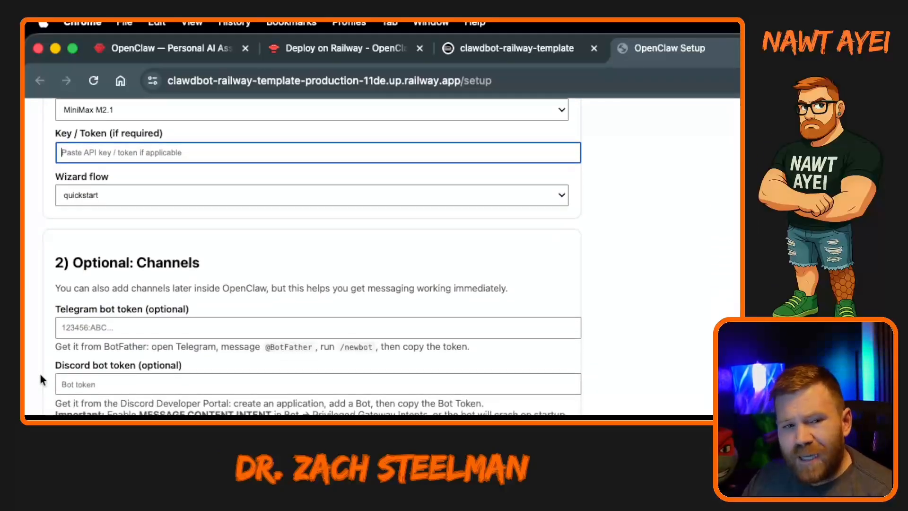
{"action": "scroll", "coordinate": [40, 375], "scroll_direction": "down", "scroll_amount": 1}
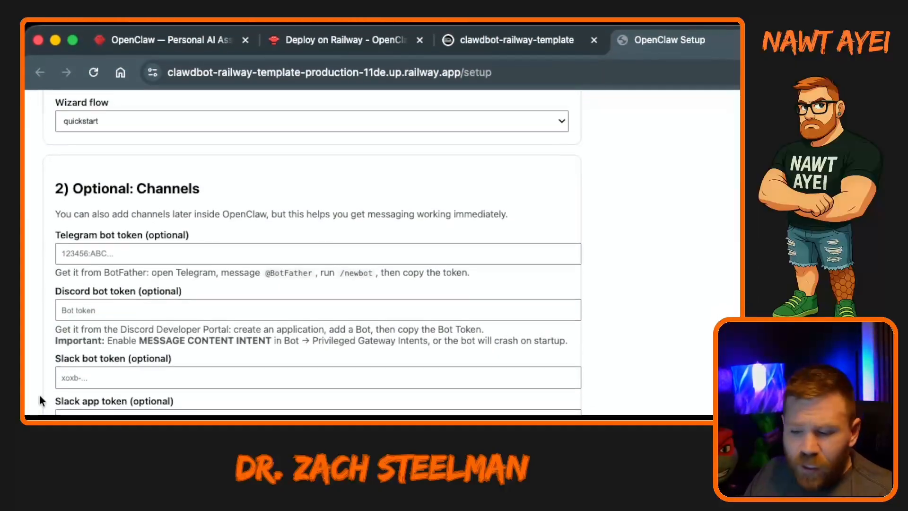
{"action": "scroll", "coordinate": [40, 397], "scroll_direction": "down", "scroll_amount": 2}
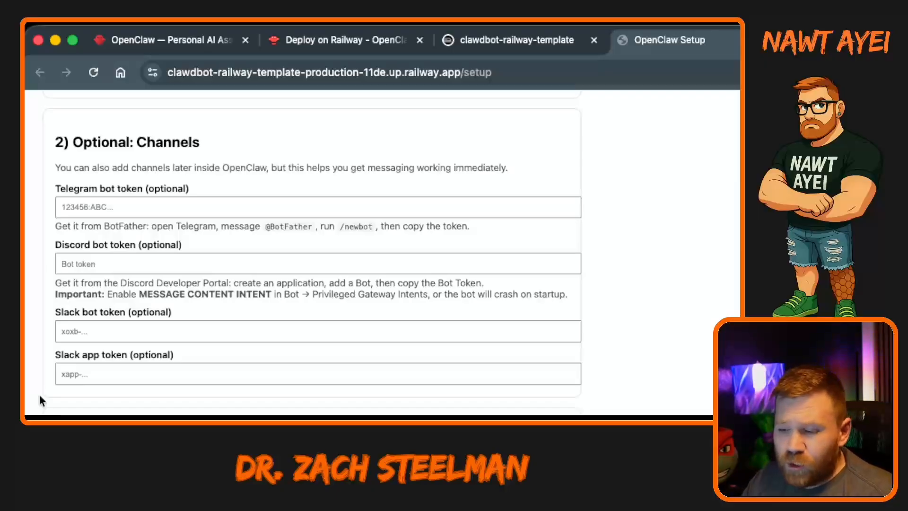
{"action": "scroll", "coordinate": [38, 394], "scroll_direction": "down", "scroll_amount": 5}
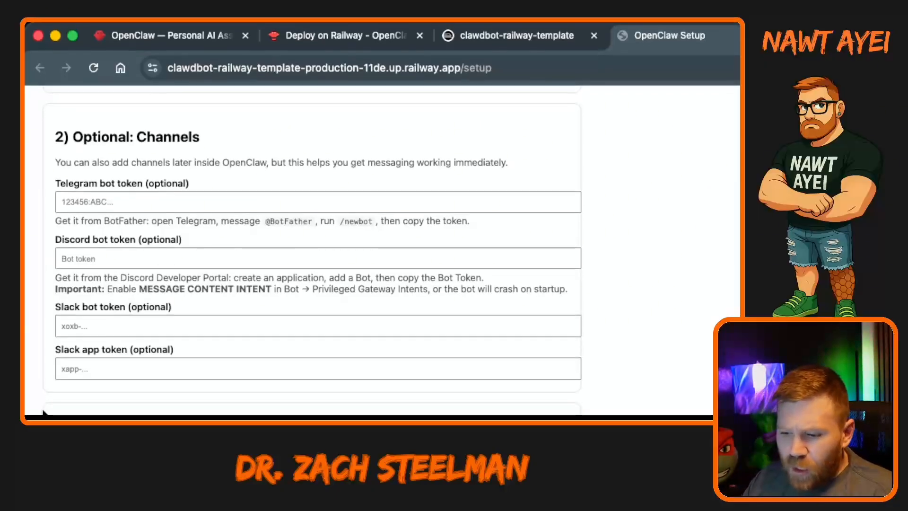
{"action": "scroll", "coordinate": [320, 413], "scroll_direction": "down", "scroll_amount": 4}
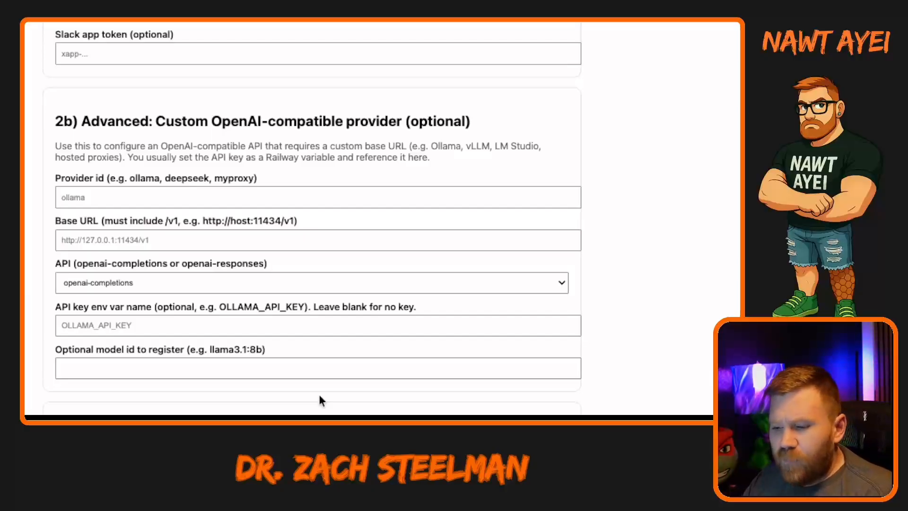
{"action": "scroll", "coordinate": [320, 401], "scroll_direction": "up", "scroll_amount": 3}
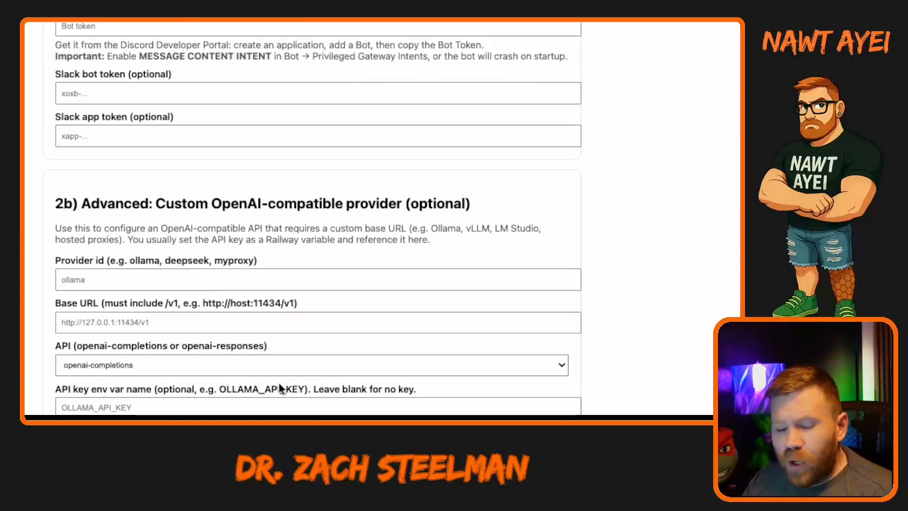
{"action": "scroll", "coordinate": [280, 393], "scroll_direction": "down", "scroll_amount": 6}
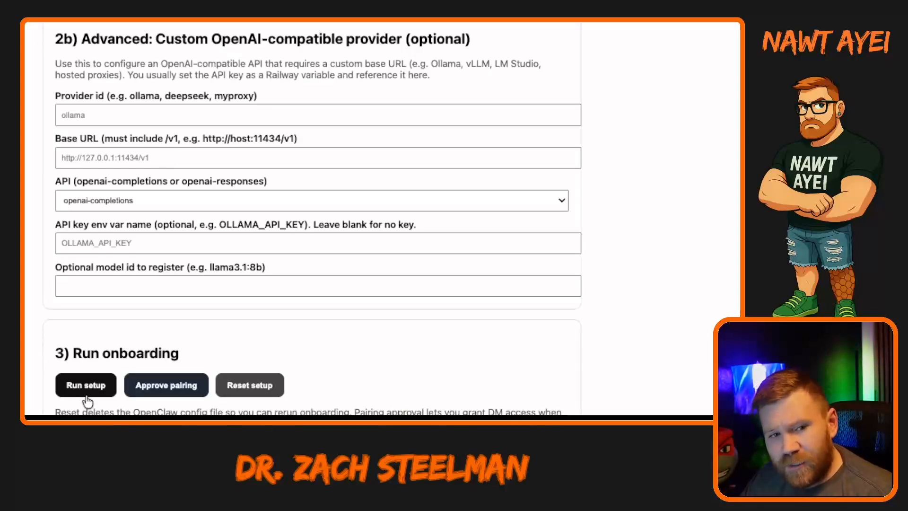
Run the OpenClaw onboarding setup and read through its output, including the doctor's security, skills and plugins report.
{"action": "left_click", "coordinate": [86, 386]}
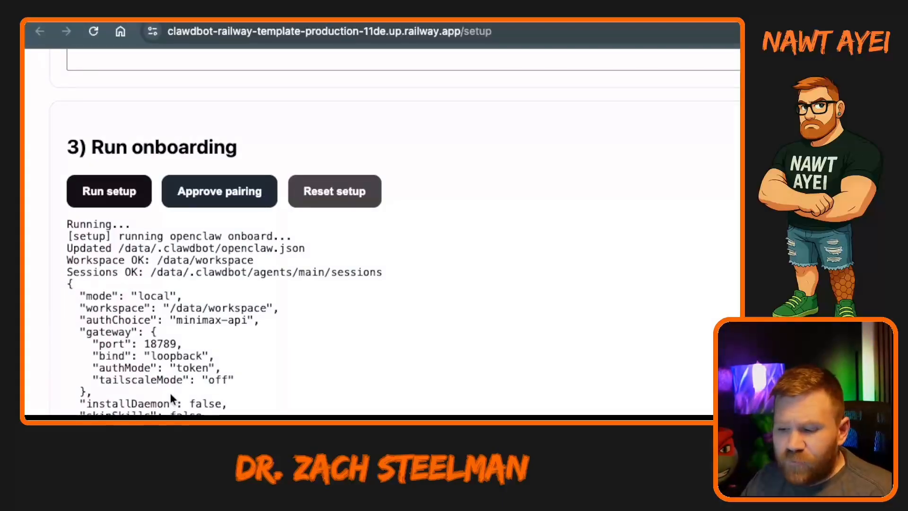
{"action": "scroll", "coordinate": [160, 410], "scroll_direction": "down", "scroll_amount": 3}
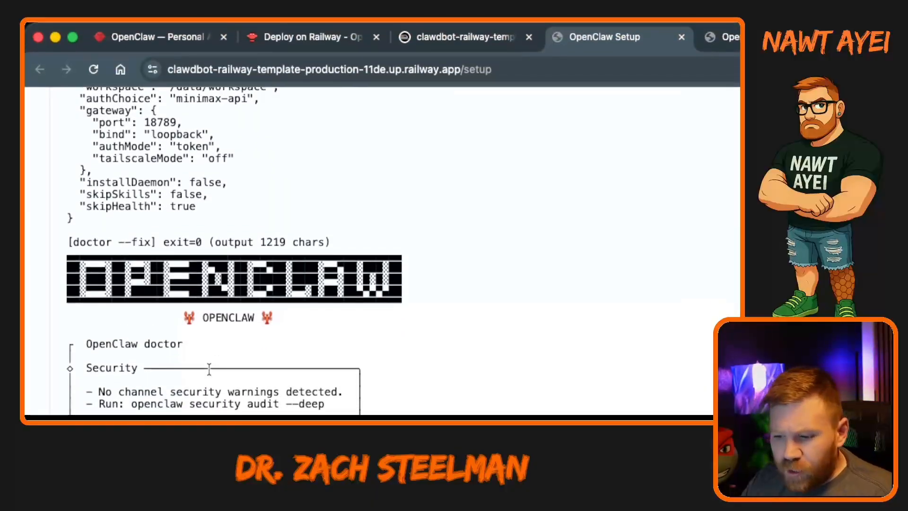
{"action": "scroll", "coordinate": [198, 376], "scroll_direction": "down", "scroll_amount": 1}
{"action": "scroll", "coordinate": [180, 397], "scroll_direction": "down", "scroll_amount": 1}
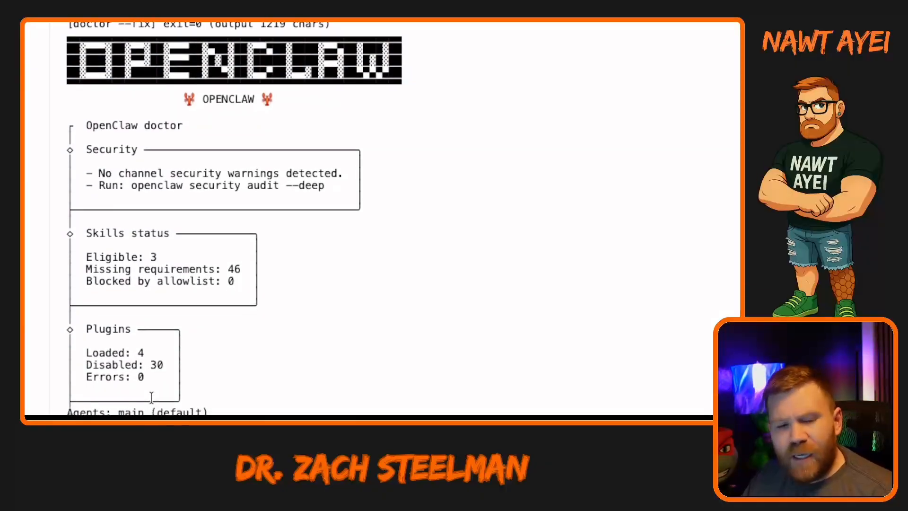
{"action": "scroll", "coordinate": [144, 393], "scroll_direction": "down", "scroll_amount": 8}
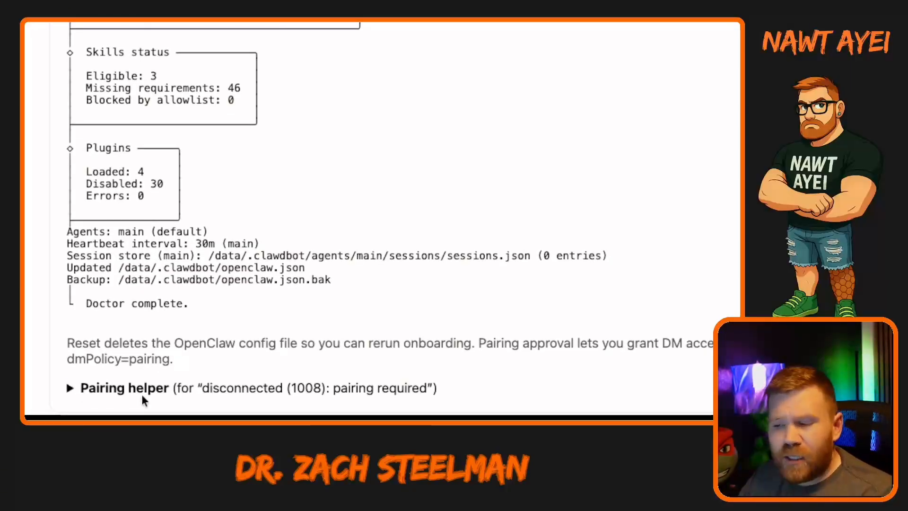
Open the OpenClaw UI from the setup status, enter the gateway token in the Overview's Gateway Access settings and try to connect.
{"action": "scroll", "coordinate": [141, 396], "scroll_direction": "up", "scroll_amount": 15}
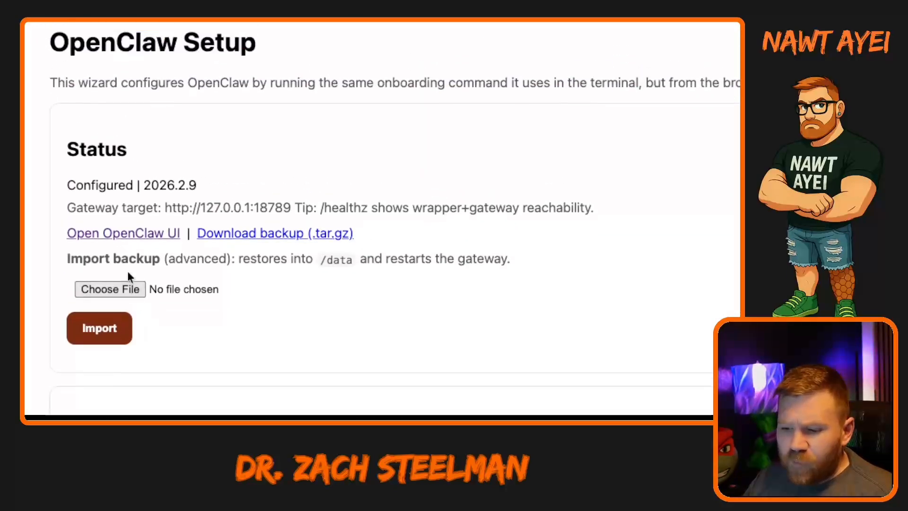
{"action": "left_click", "coordinate": [123, 234]}
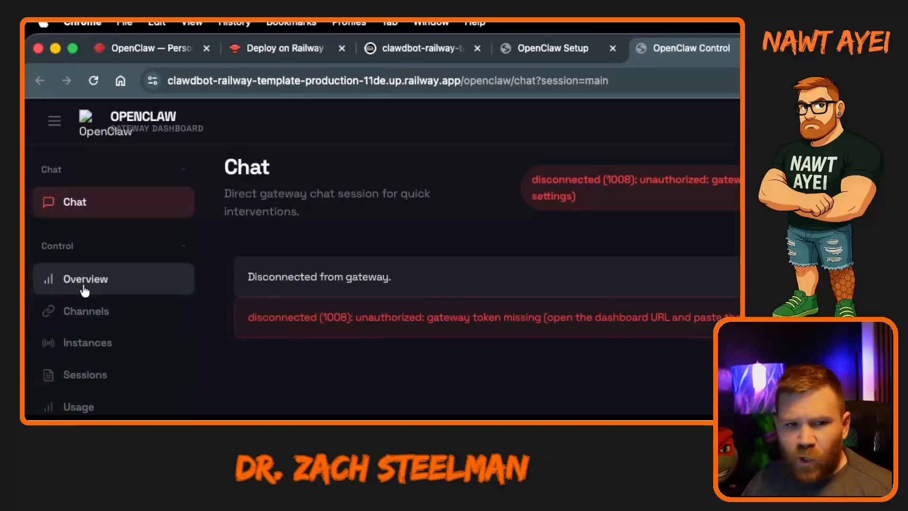
{"action": "left_click", "coordinate": [84, 289]}
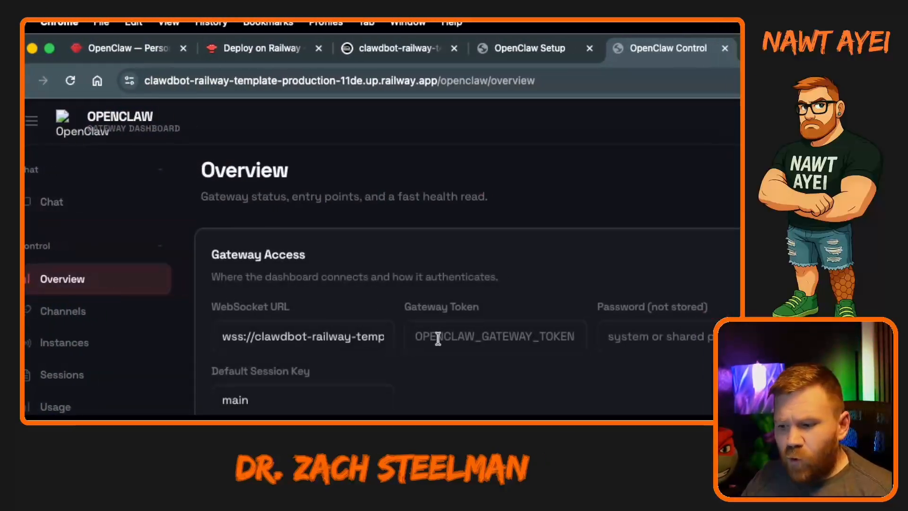
{"action": "left_click", "coordinate": [409, 338]}
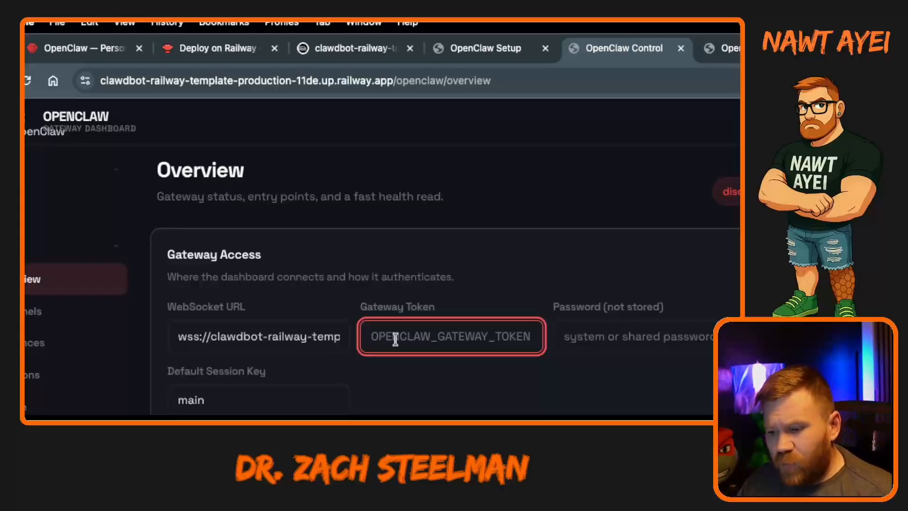
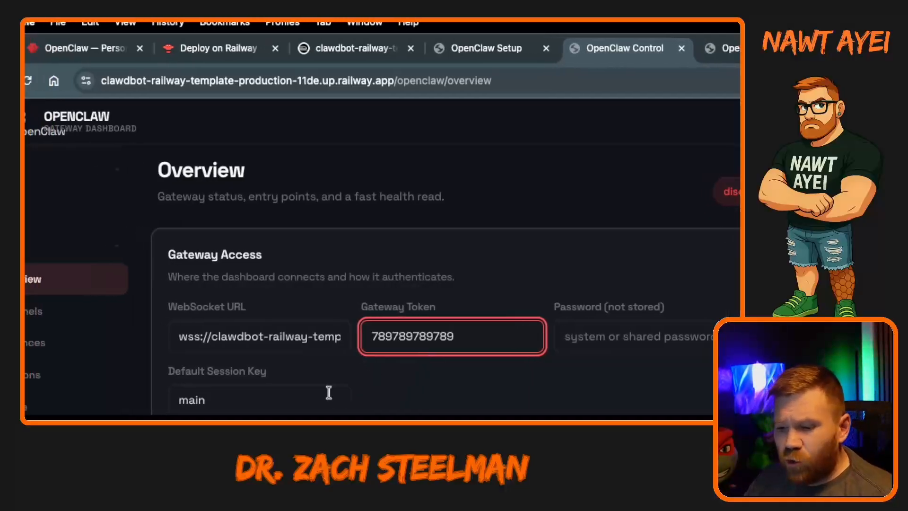
{"action": "left_click", "coordinate": [269, 397]}
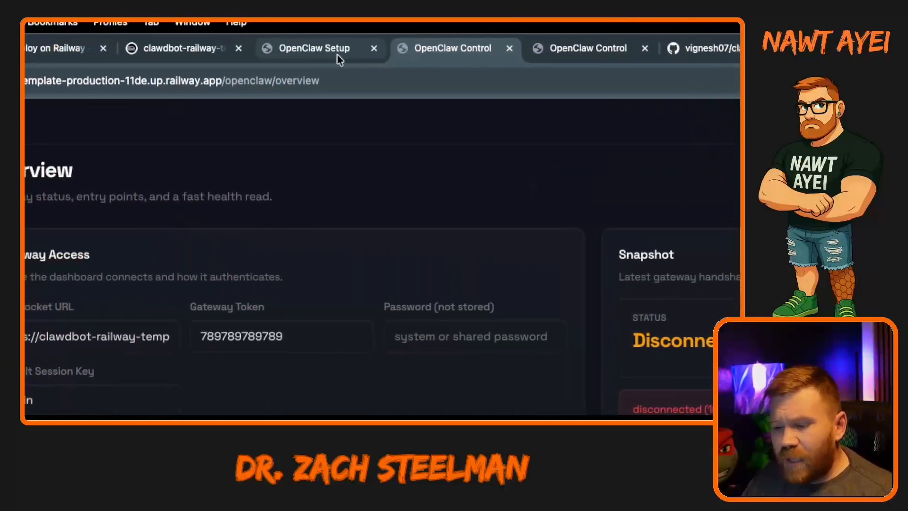
Return to OpenClaw Setup, run openclaw devices list in the debug console and copy the pending device's request ID.
{"action": "left_click", "coordinate": [332, 54]}
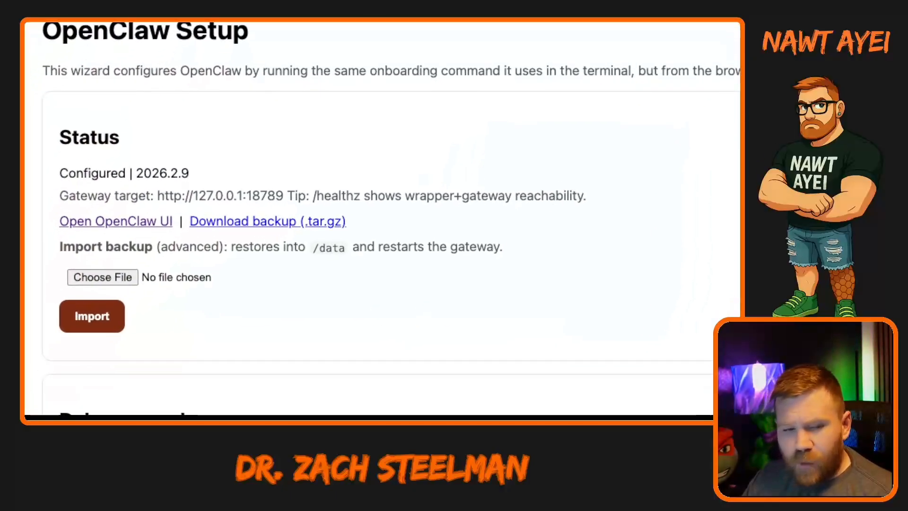
{"action": "scroll", "coordinate": [67, 353], "scroll_direction": "down", "scroll_amount": 5}
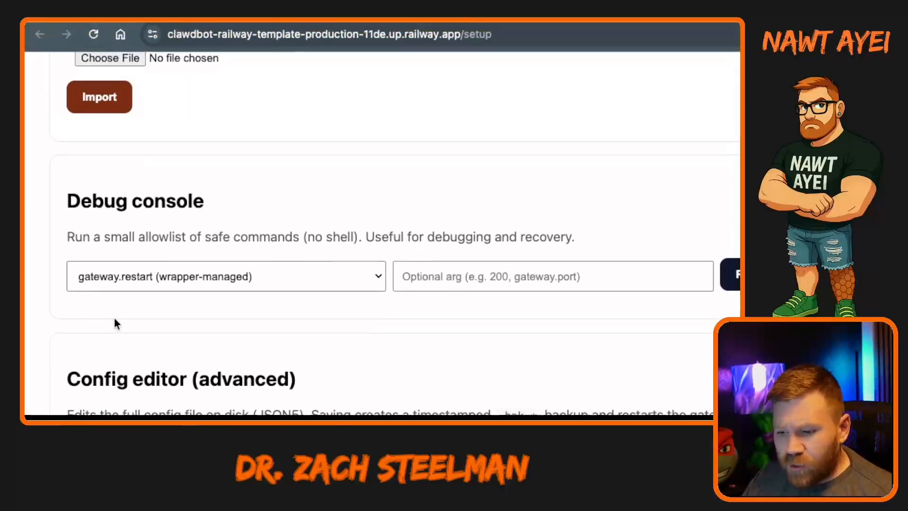
{"action": "left_click", "coordinate": [138, 273]}
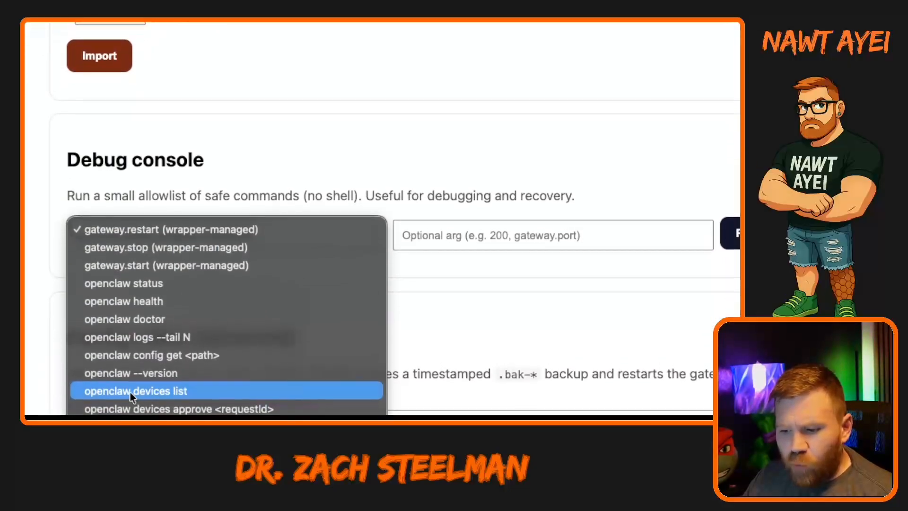
{"action": "left_click", "coordinate": [130, 395]}
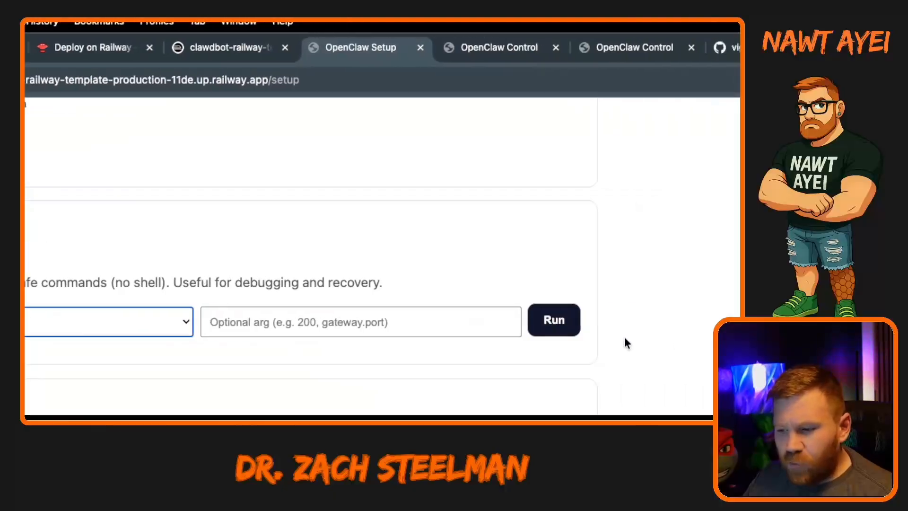
{"action": "left_click", "coordinate": [578, 323]}
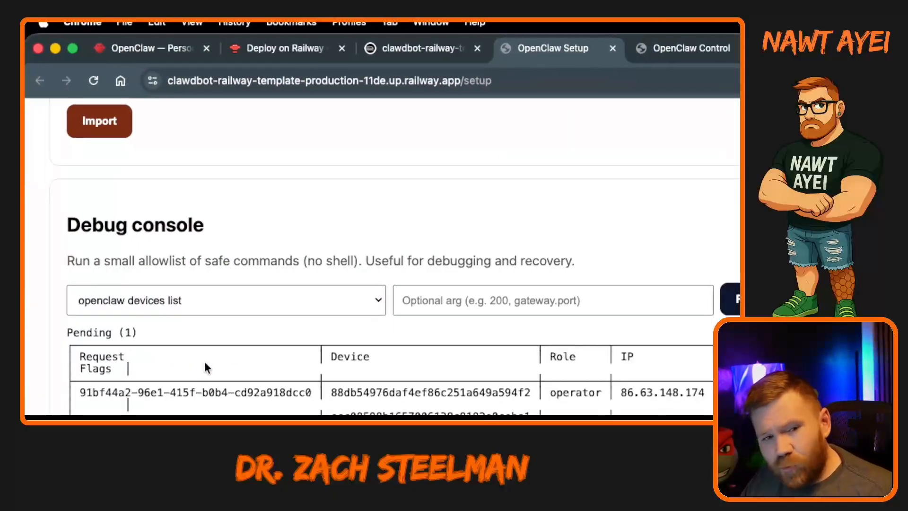
{"action": "scroll", "coordinate": [204, 364], "scroll_direction": "down", "scroll_amount": 3}
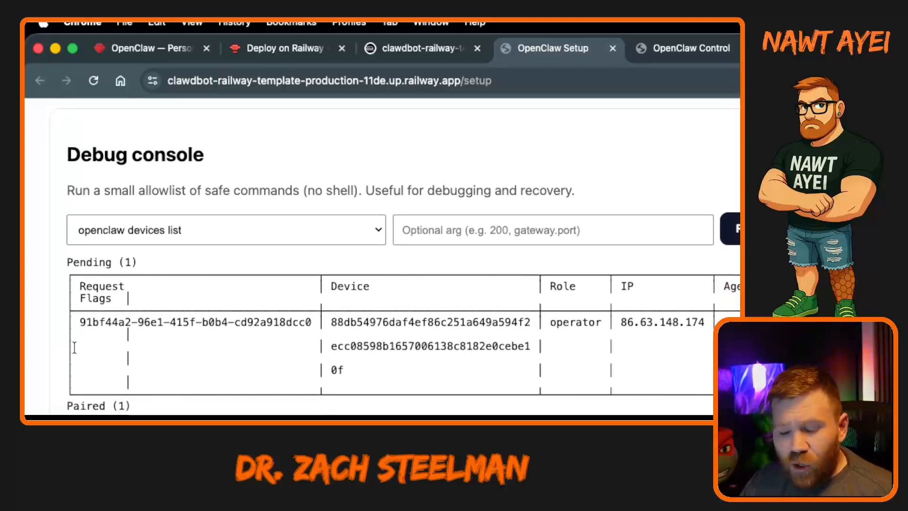
{"action": "scroll", "coordinate": [74, 347], "scroll_direction": "up", "scroll_amount": 1}
{"action": "left_click_drag", "start_coordinate": [79, 344], "coordinate": [314, 343]}
{"action": "key", "text": "super+c"}
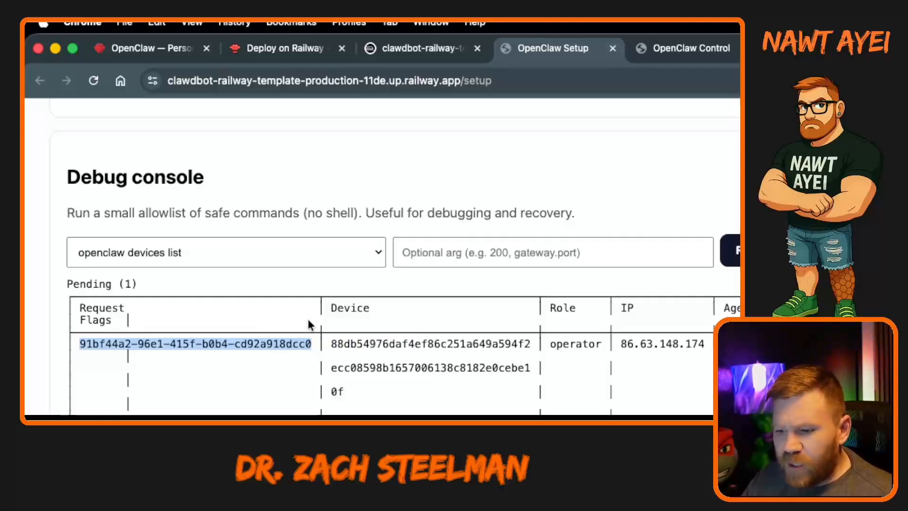
Run openclaw devices approve with the copied request ID, and reconnect the OpenClaw Control dashboard to the gateway.
{"action": "left_click", "coordinate": [356, 251]}
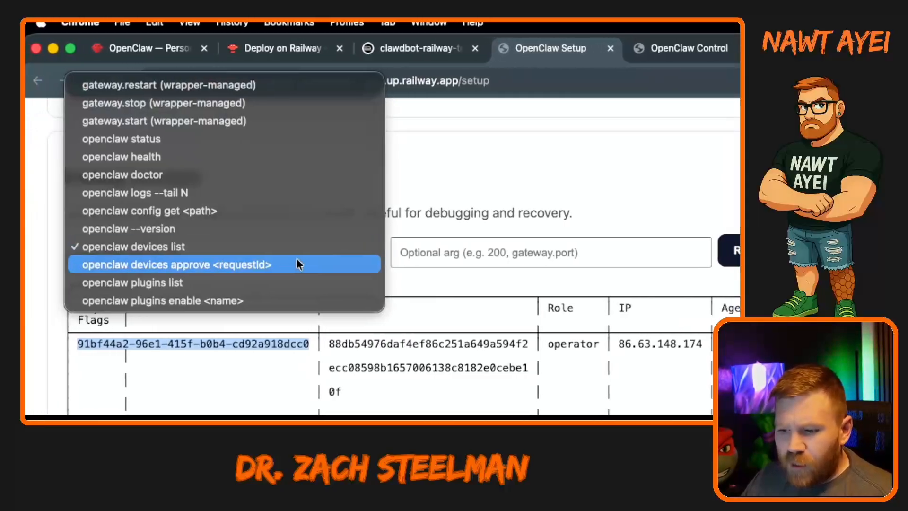
{"action": "left_click", "coordinate": [263, 265]}
{"action": "left_click", "coordinate": [572, 253]}
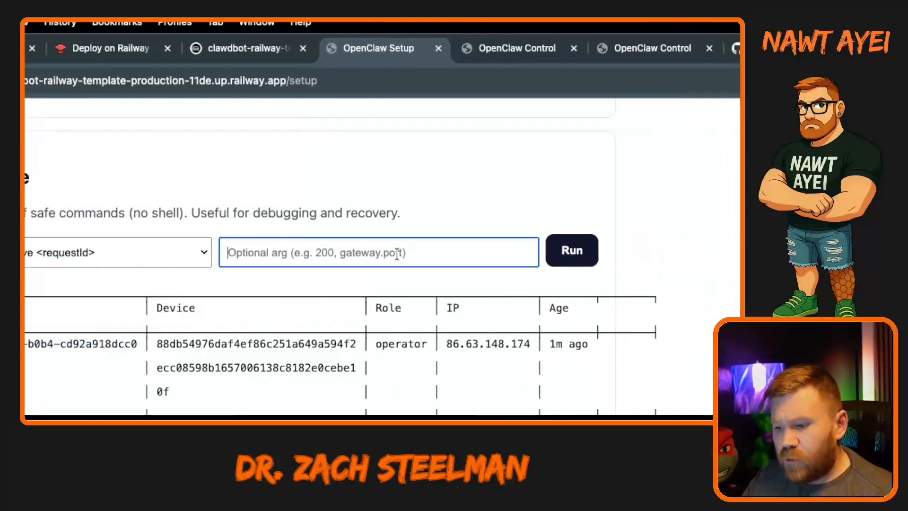
{"action": "key", "text": "super+v"}
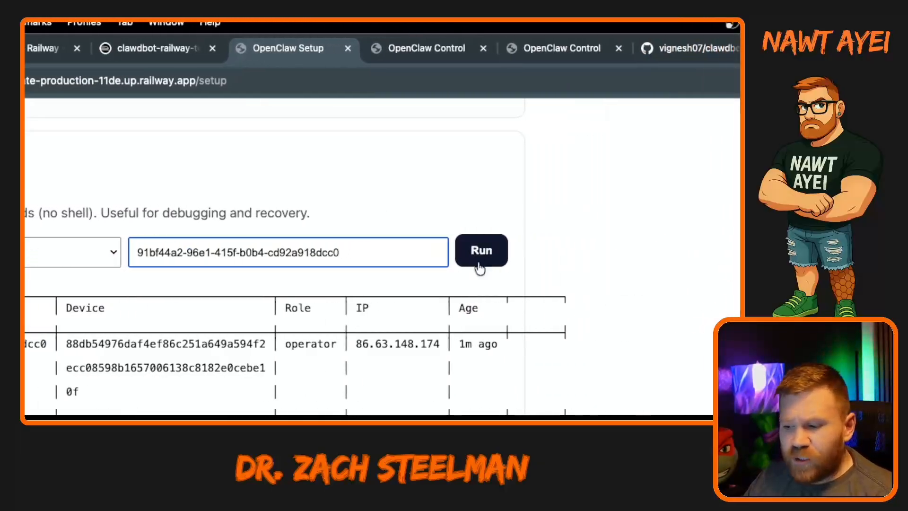
{"action": "left_click", "coordinate": [483, 257]}
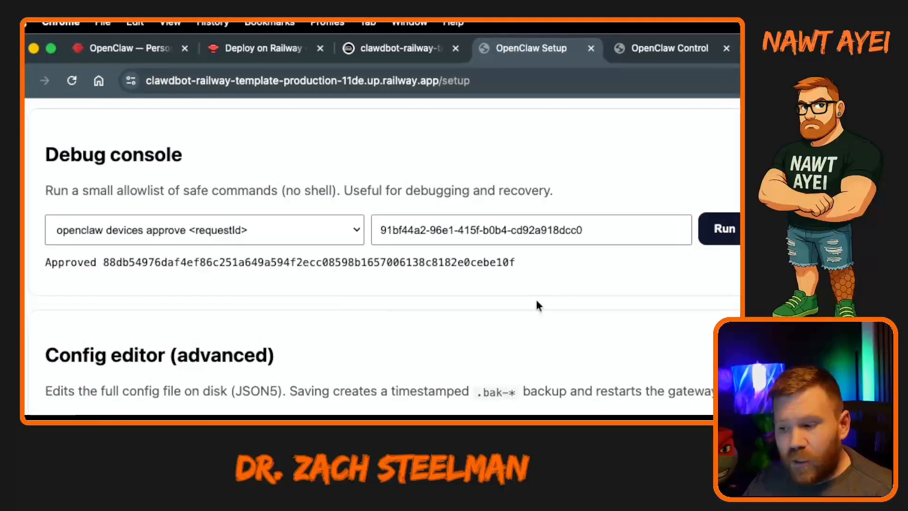
{"action": "left_click", "coordinate": [681, 48]}
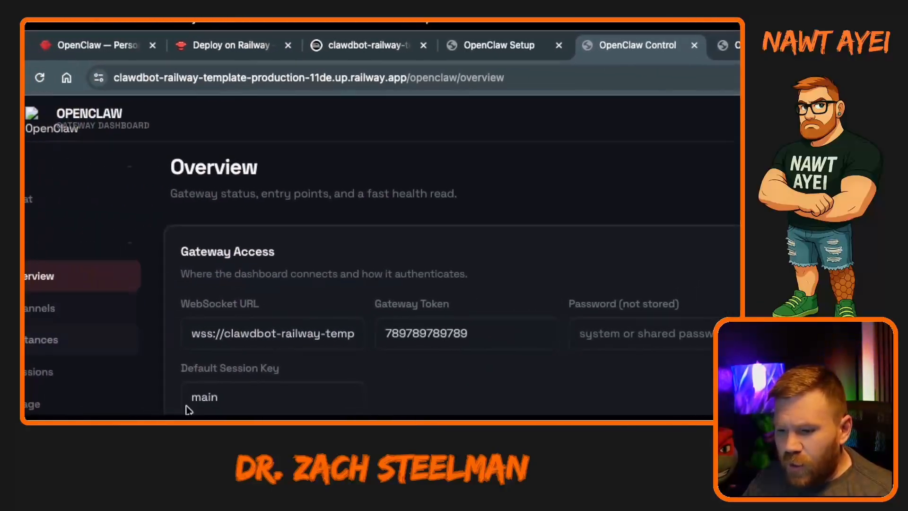
{"action": "left_click", "coordinate": [264, 401]}
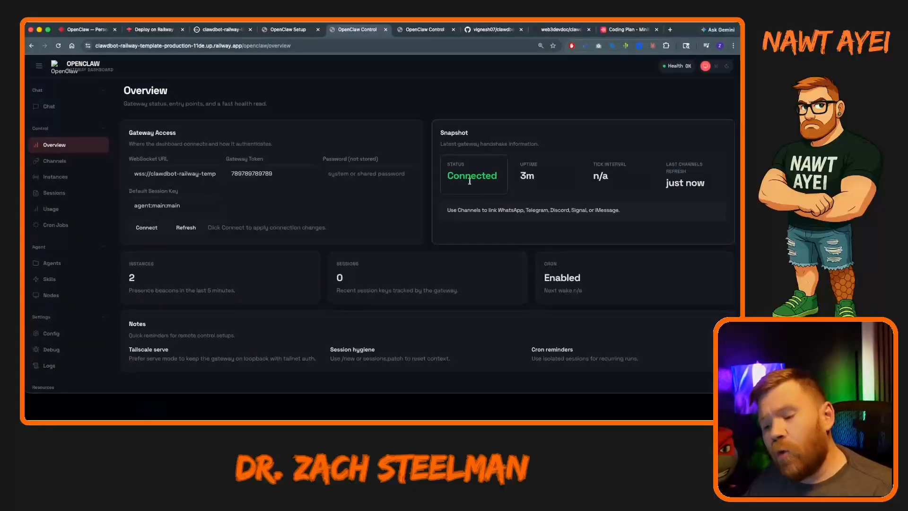
Send the message "Hellow" in the dashboard's Chat and read through the assistant's reply from its BOOTSTRAP.md introduction.
{"action": "left_click", "coordinate": [62, 108]}
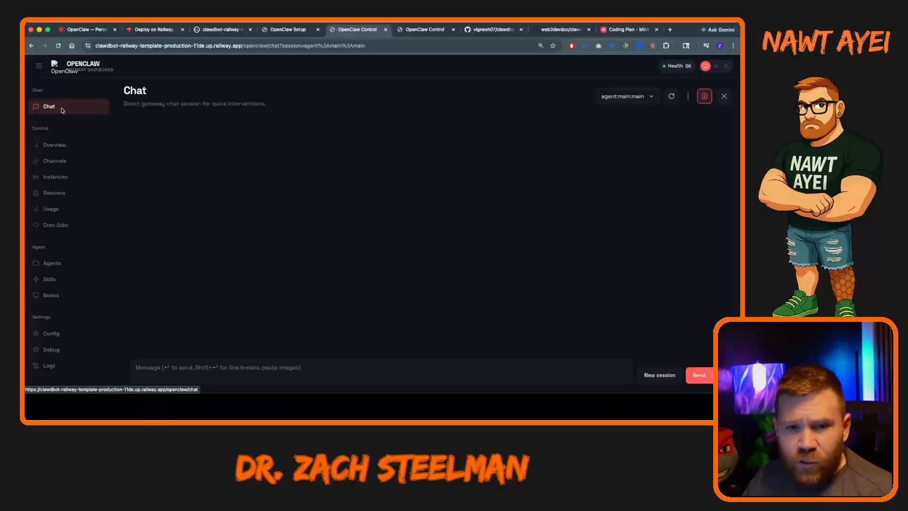
{"action": "left_click", "coordinate": [259, 366]}
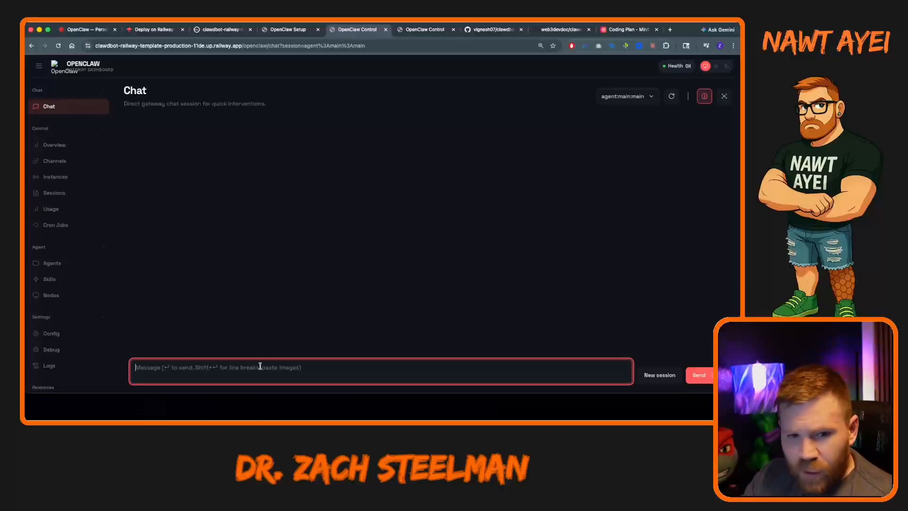
{"action": "type", "text": "Hellow"}
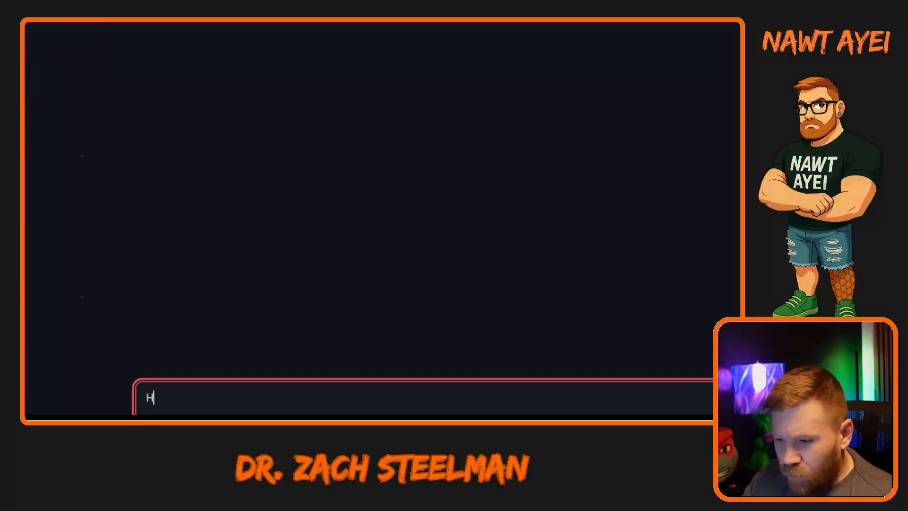
{"action": "key", "text": "Return"}
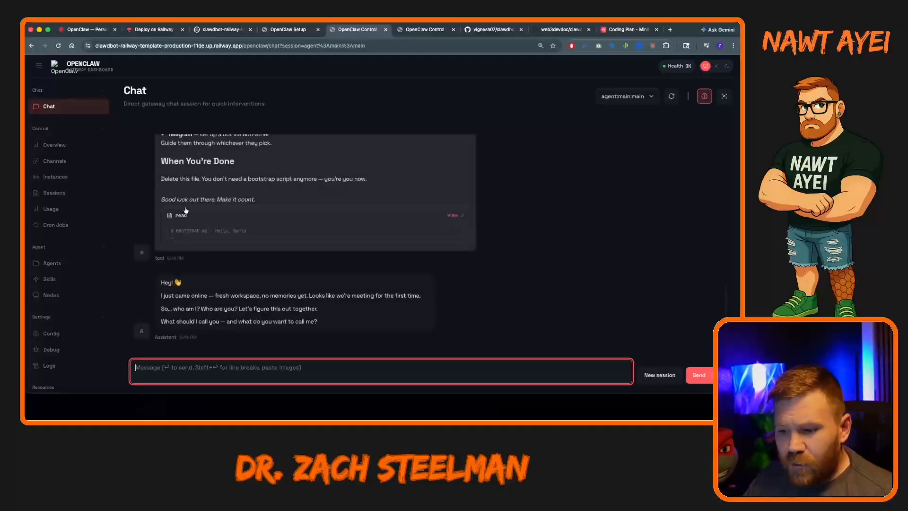
{"action": "scroll", "coordinate": [276, 224], "scroll_direction": "up", "scroll_amount": 5}
{"action": "scroll", "coordinate": [276, 224], "scroll_direction": "up", "scroll_amount": 3}
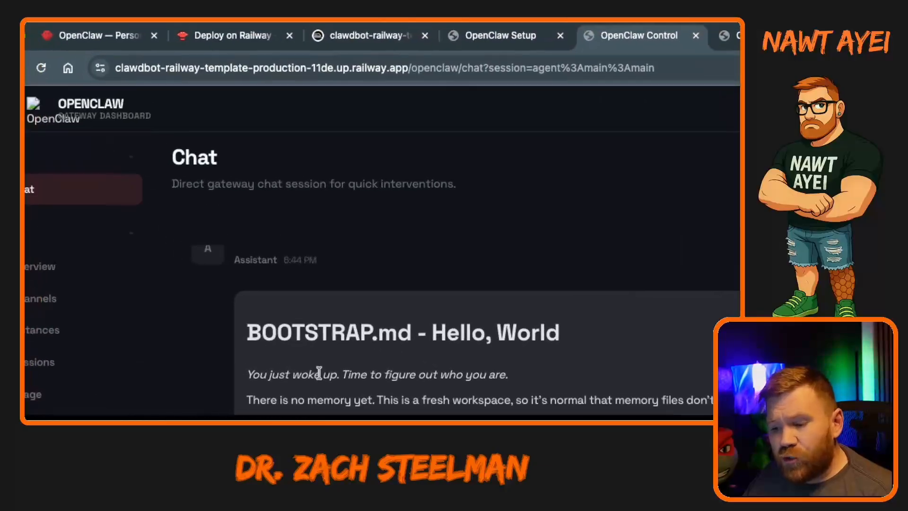
Read through the assistant's BOOTSTRAP.md reply in the chat, from The Conversation section to When You're Done and the closing greeting.
{"action": "scroll", "coordinate": [480, 402], "scroll_direction": "down", "scroll_amount": 3}
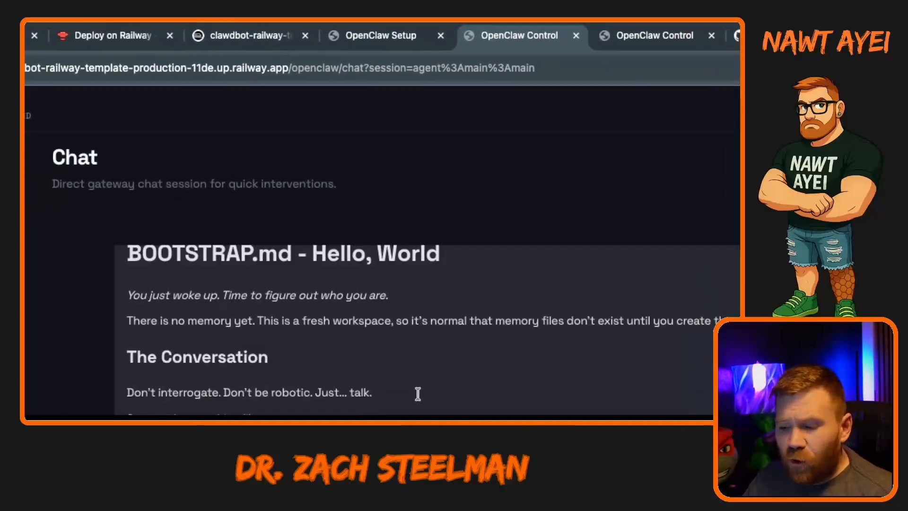
{"action": "scroll", "coordinate": [510, 395], "scroll_direction": "up", "scroll_amount": 2}
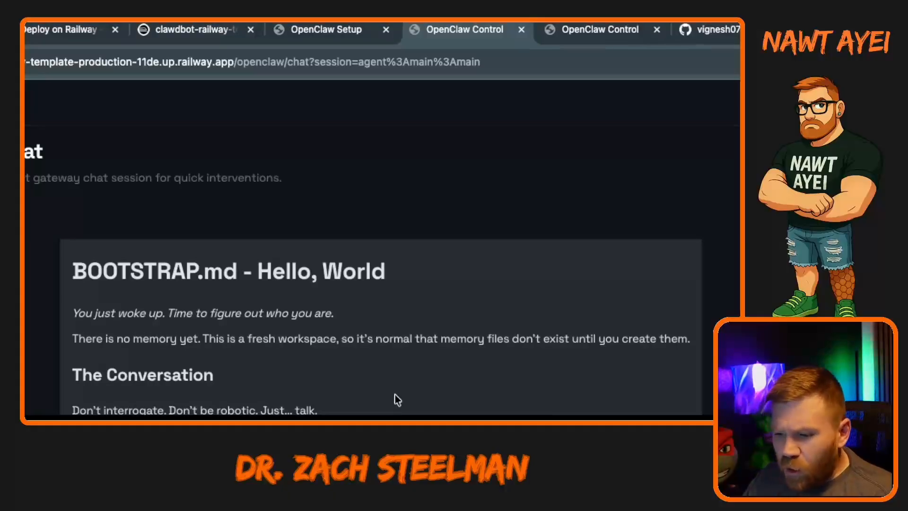
{"action": "scroll", "coordinate": [396, 400], "scroll_direction": "down", "scroll_amount": 3}
{"action": "scroll", "coordinate": [397, 399], "scroll_direction": "down", "scroll_amount": 6}
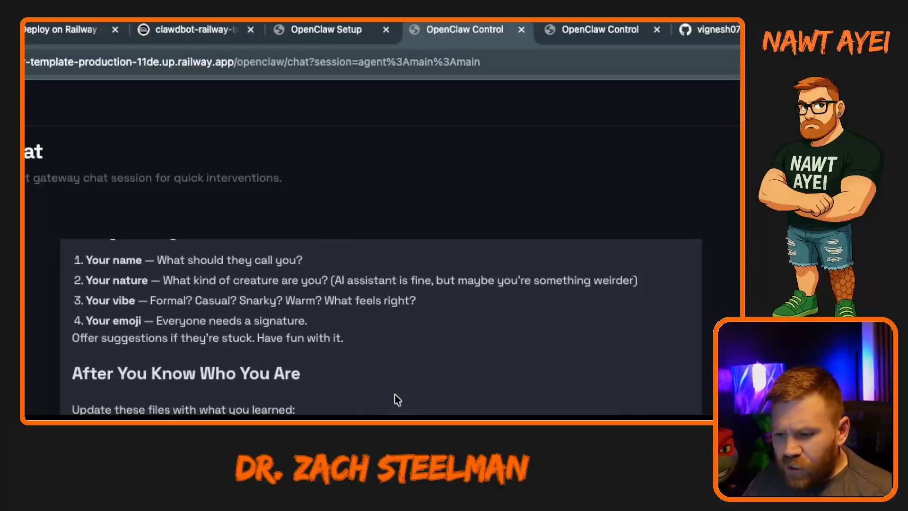
{"action": "scroll", "coordinate": [398, 399], "scroll_direction": "down", "scroll_amount": 5}
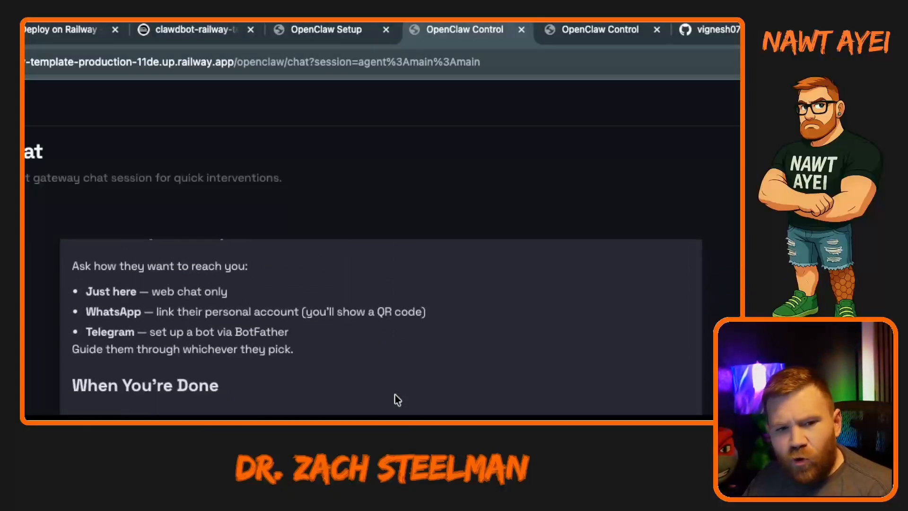
{"action": "scroll", "coordinate": [396, 406], "scroll_direction": "down", "scroll_amount": 5}
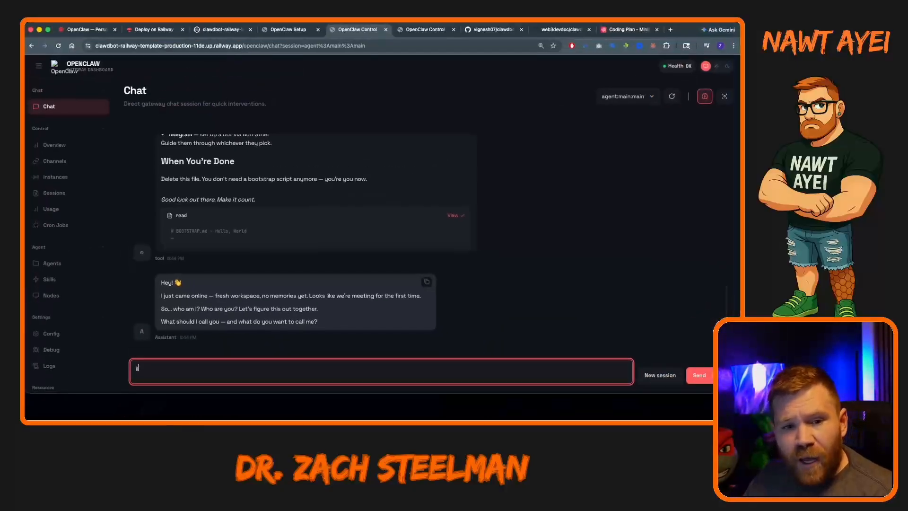
Review the main agent's overview and its list of core files in the workspace.
{"action": "left_click", "coordinate": [57, 262]}
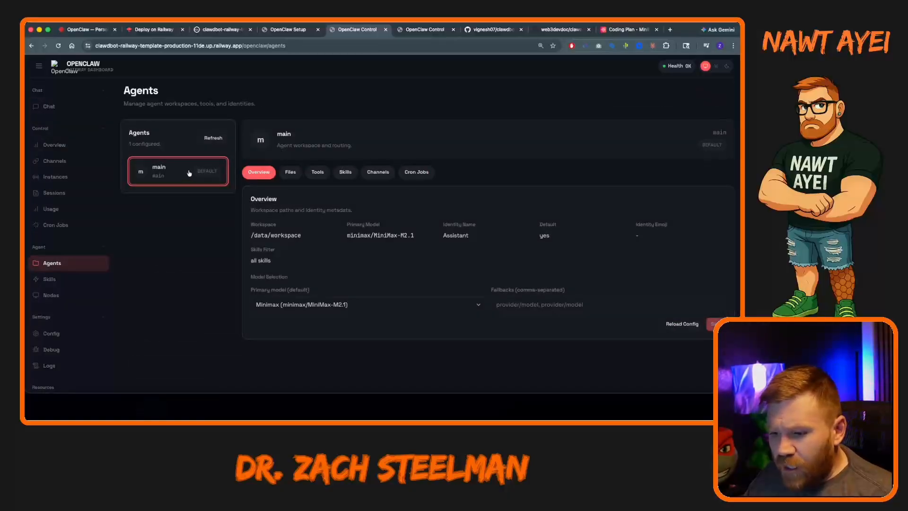
{"action": "left_click", "coordinate": [291, 172]}
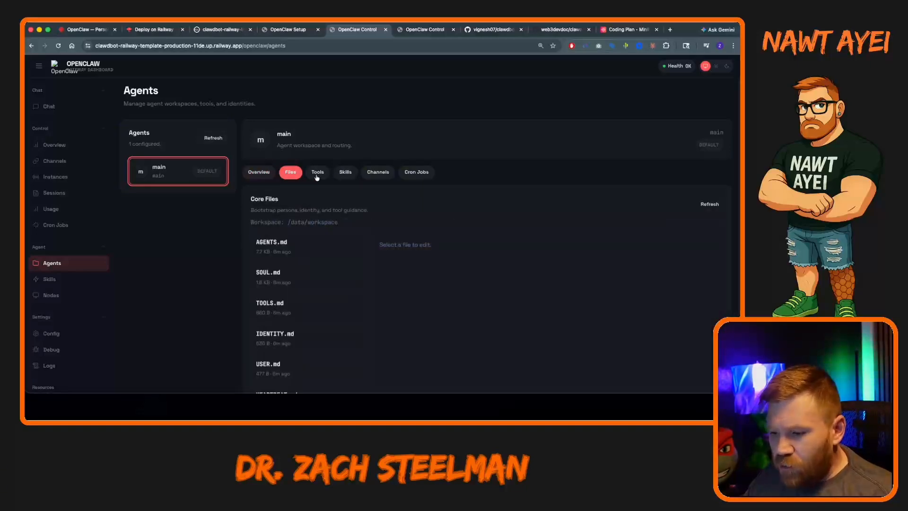
{"action": "scroll", "coordinate": [377, 221], "scroll_direction": "down", "scroll_amount": 3}
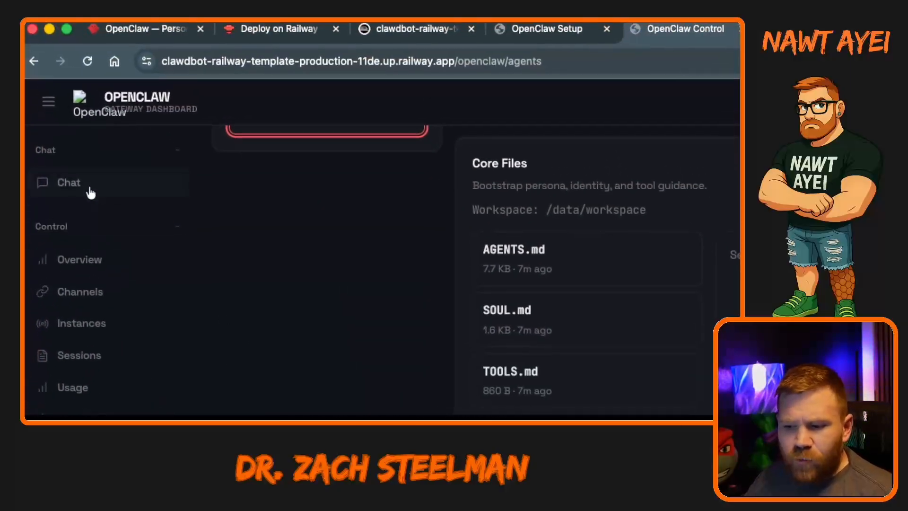
Return to the main agent's chat session and make the message field ready for a reply to the assistant's questions.
{"action": "left_click", "coordinate": [90, 188]}
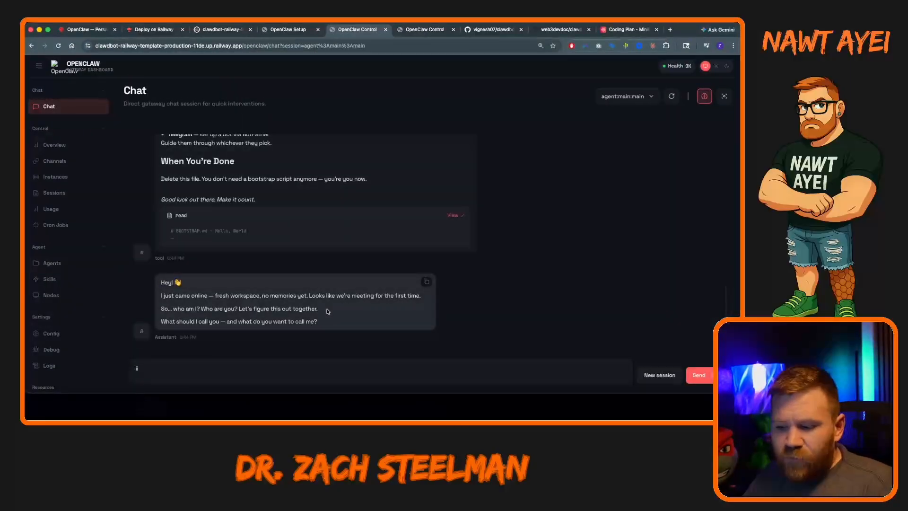
{"action": "left_click", "coordinate": [137, 369]}
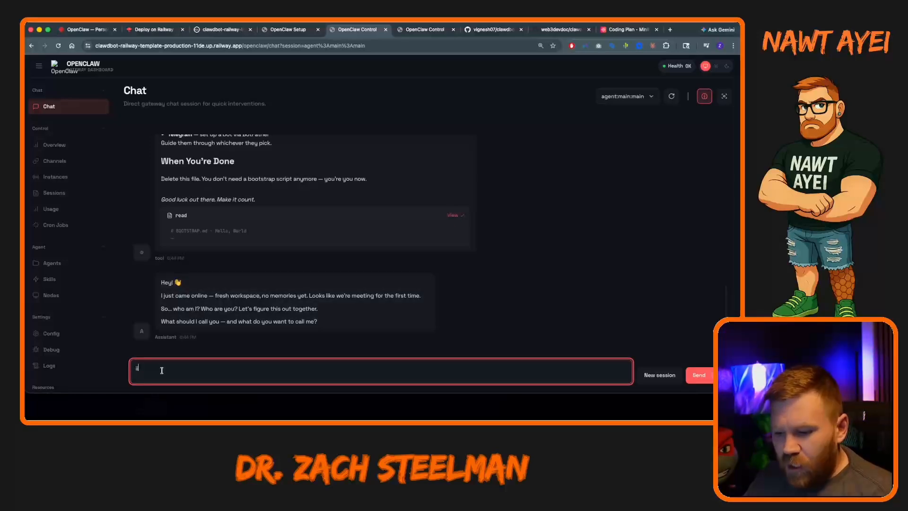